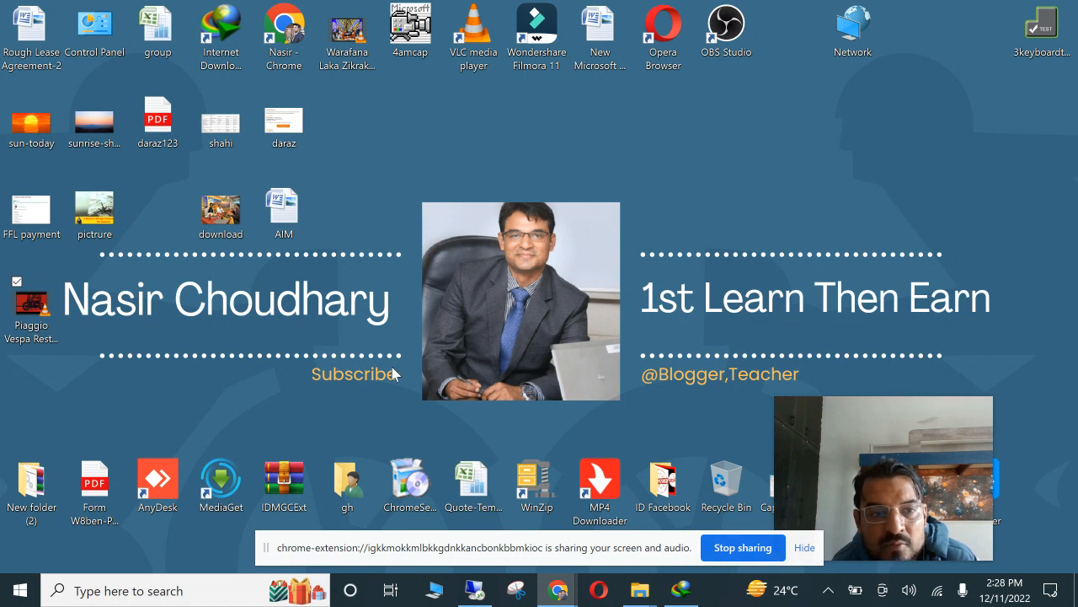
# Launch Wondershare Filmora 11 from the desktop.
pyautogui.click(30, 310)
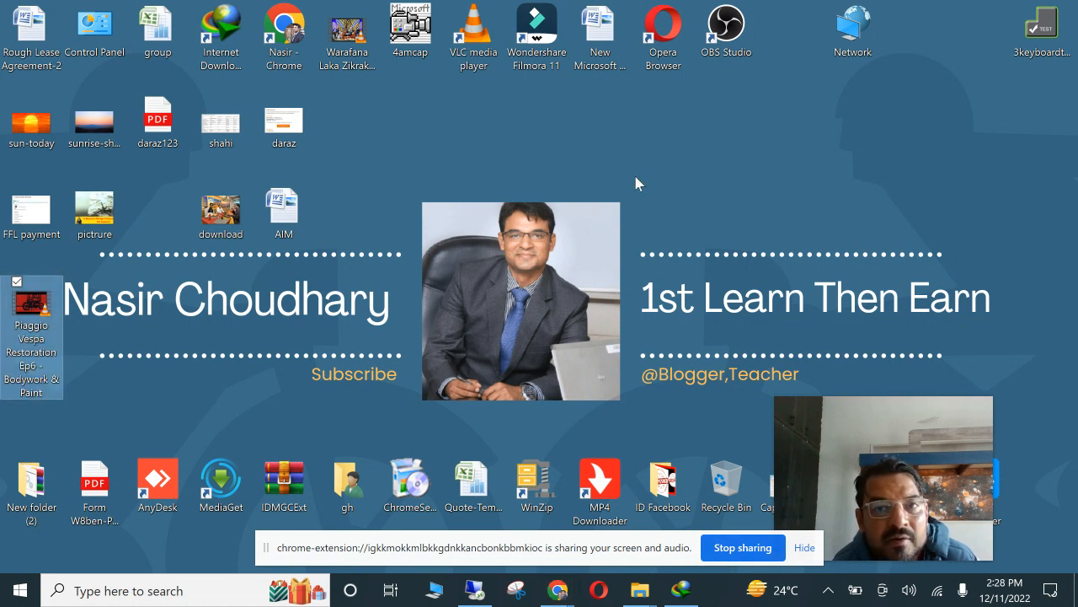
pyautogui.click(531, 71)
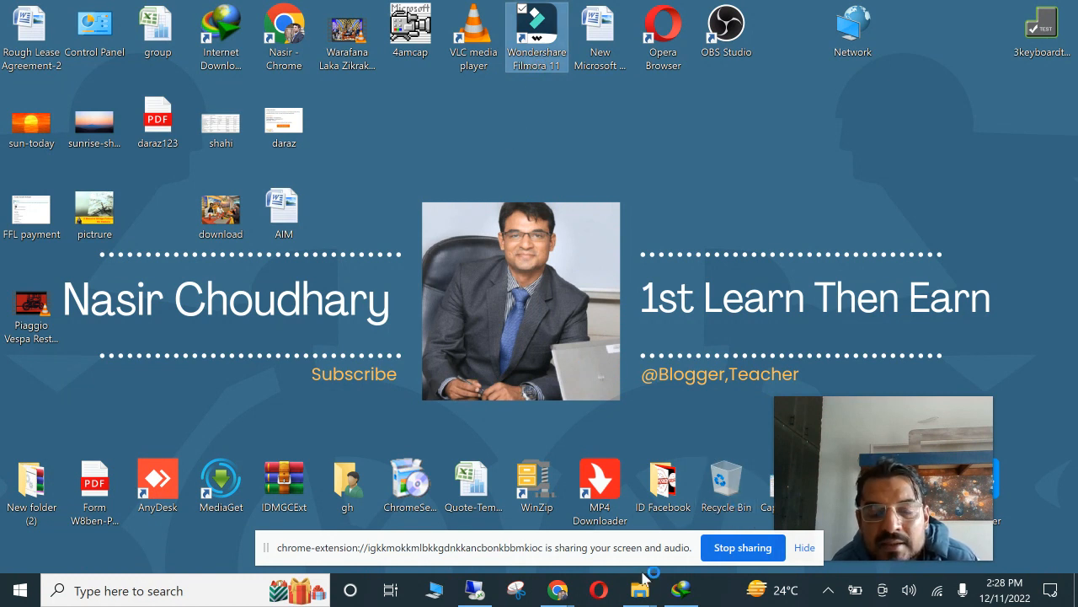
# Switch to the Voicebooking project in Chrome and replace its script with "Hello....Today we will do DIY restoration of Old Vespa...".
pyautogui.moveTo(558, 590)
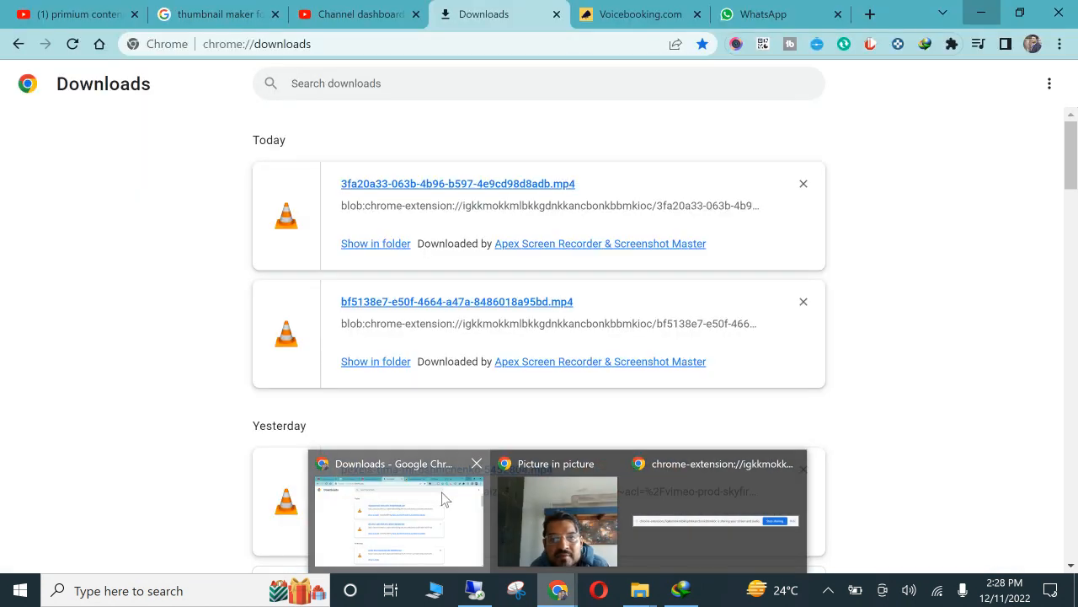
pyautogui.click(444, 499)
pyautogui.click(649, 14)
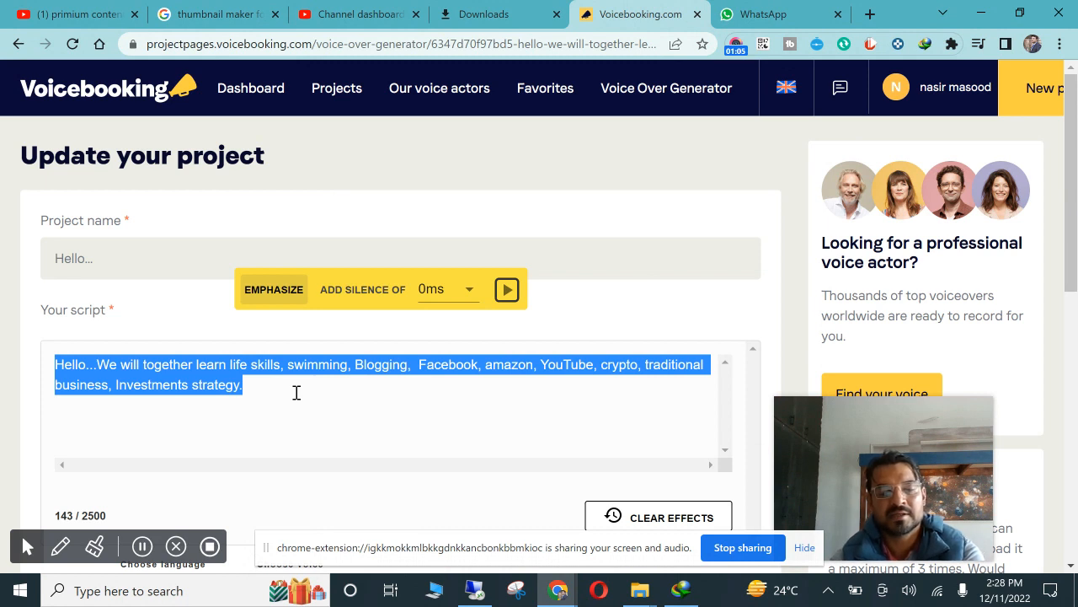
pyautogui.write('Hello....Today ')
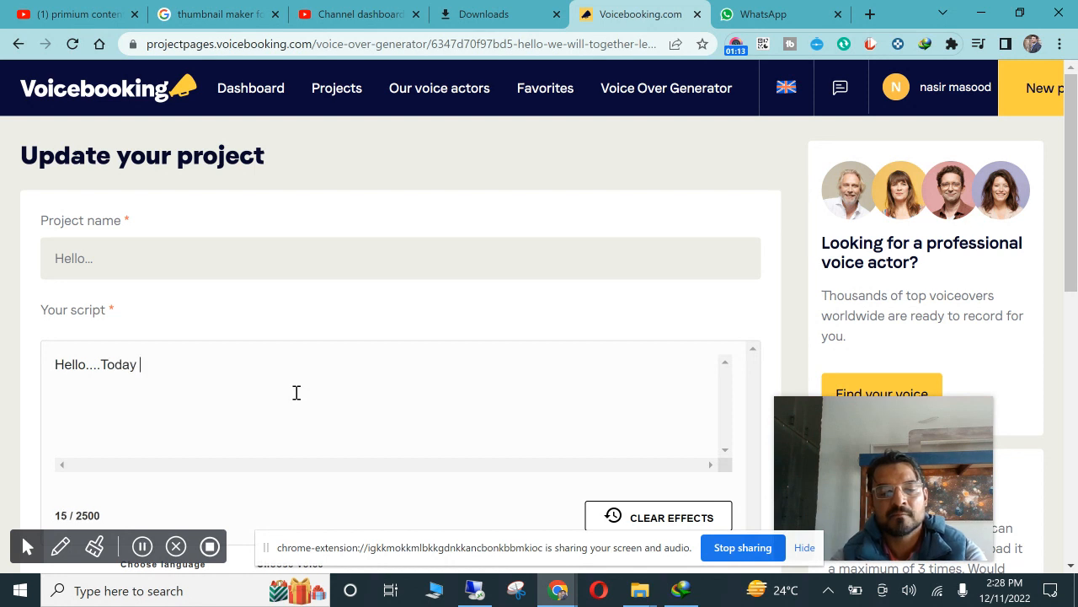
pyautogui.write('we will do DIY on')
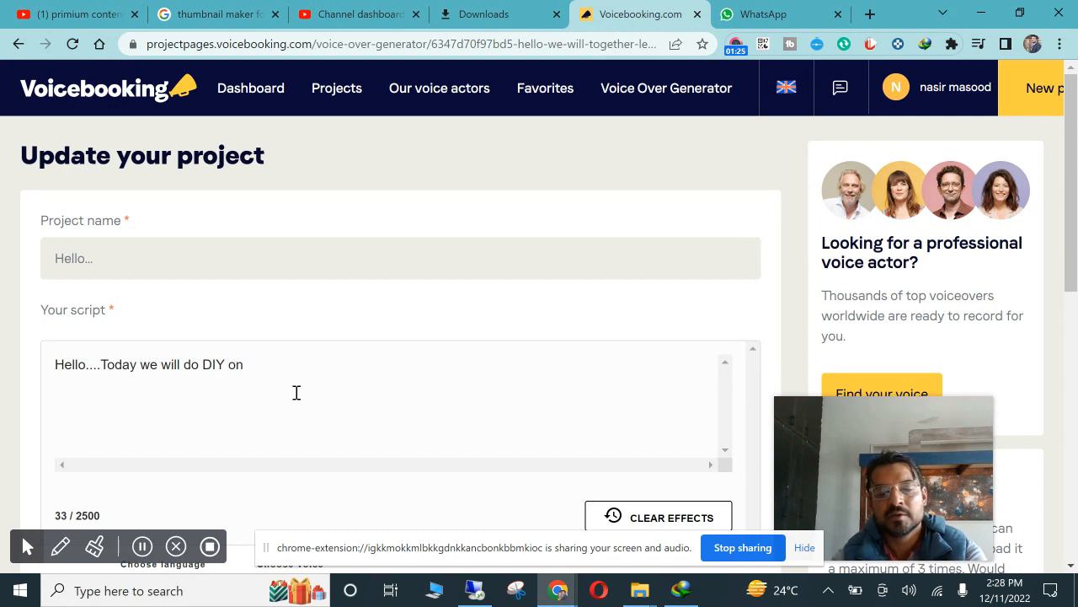
pyautogui.press('BackSpace')
pyautogui.press('BackSpace')
pyautogui.press('BackSpace')
pyautogui.write('restorat')
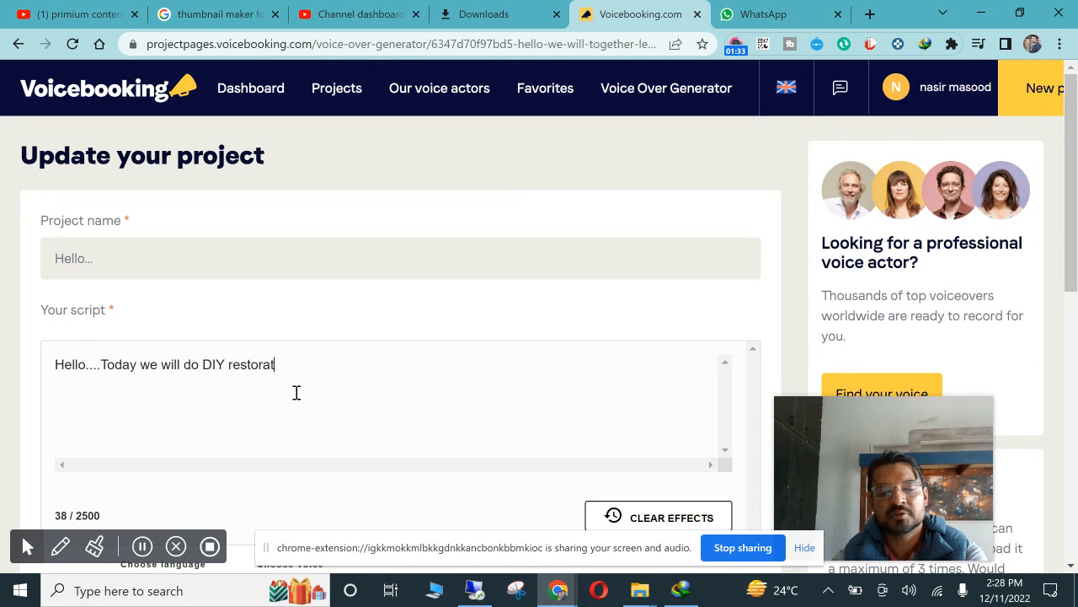
pyautogui.write('ion of Old Vespa...')
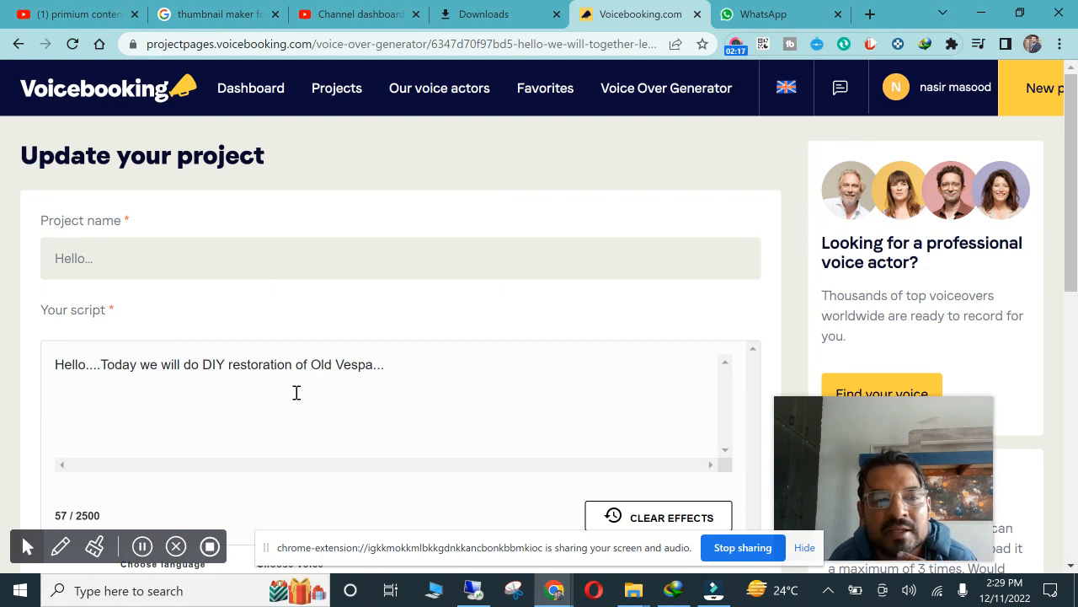
# Set the voice-over's voice to 7. FEMALE and play a preview of the script.
pyautogui.scroll(-3, 297, 392)
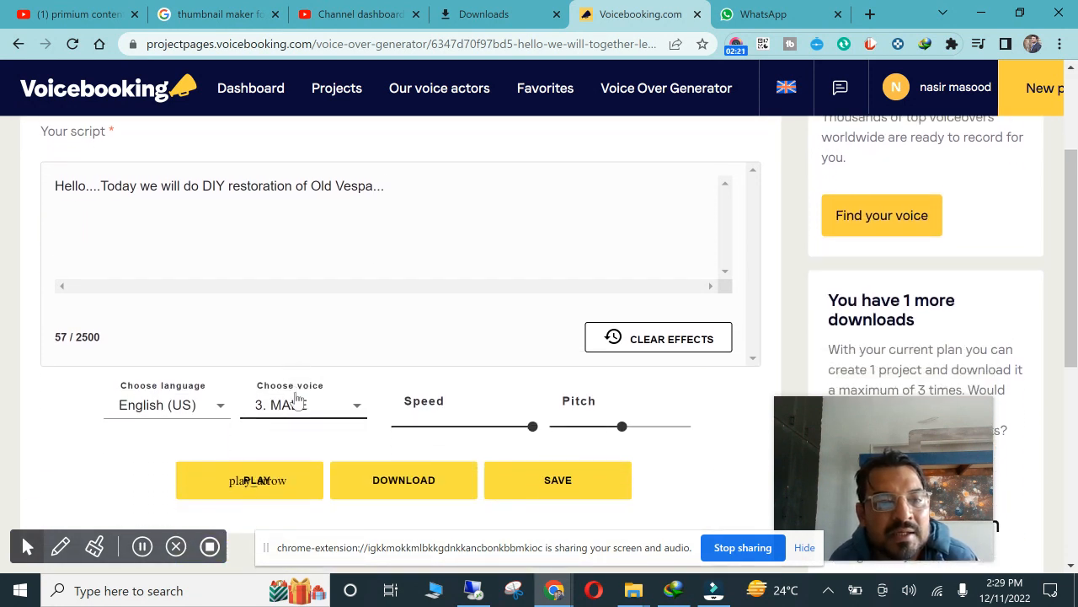
pyautogui.click(297, 400)
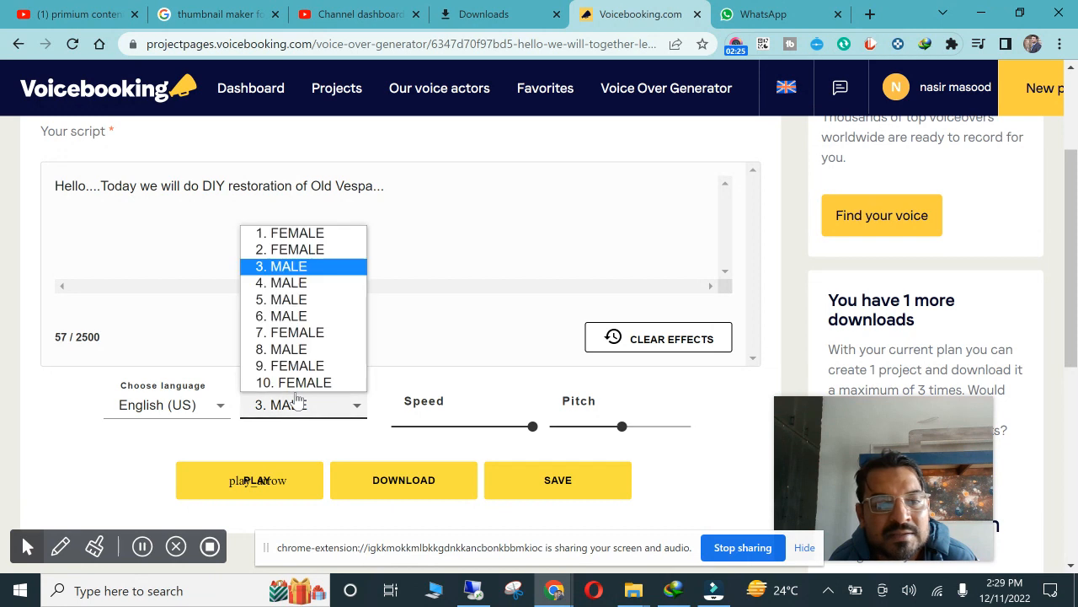
pyautogui.click(297, 333)
pyautogui.click(252, 485)
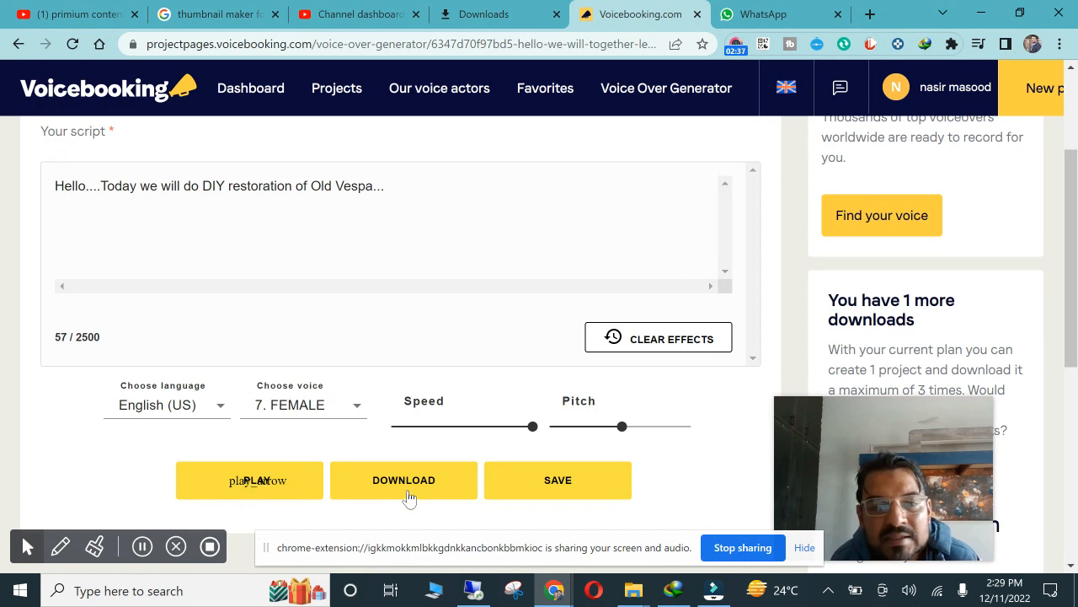
pyautogui.scroll(-1, 409, 498)
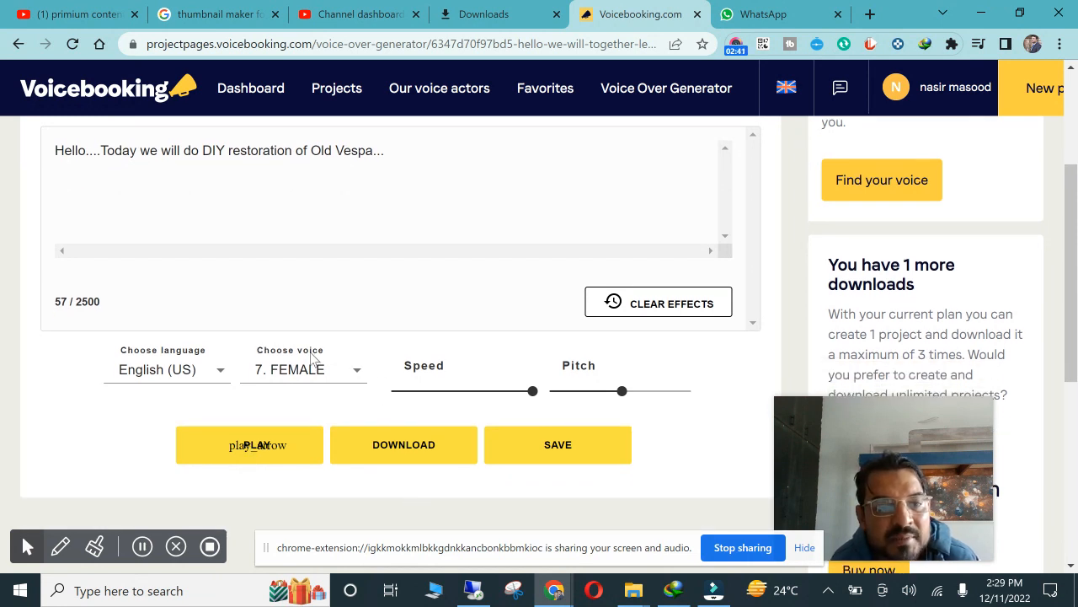
pyautogui.click(252, 445)
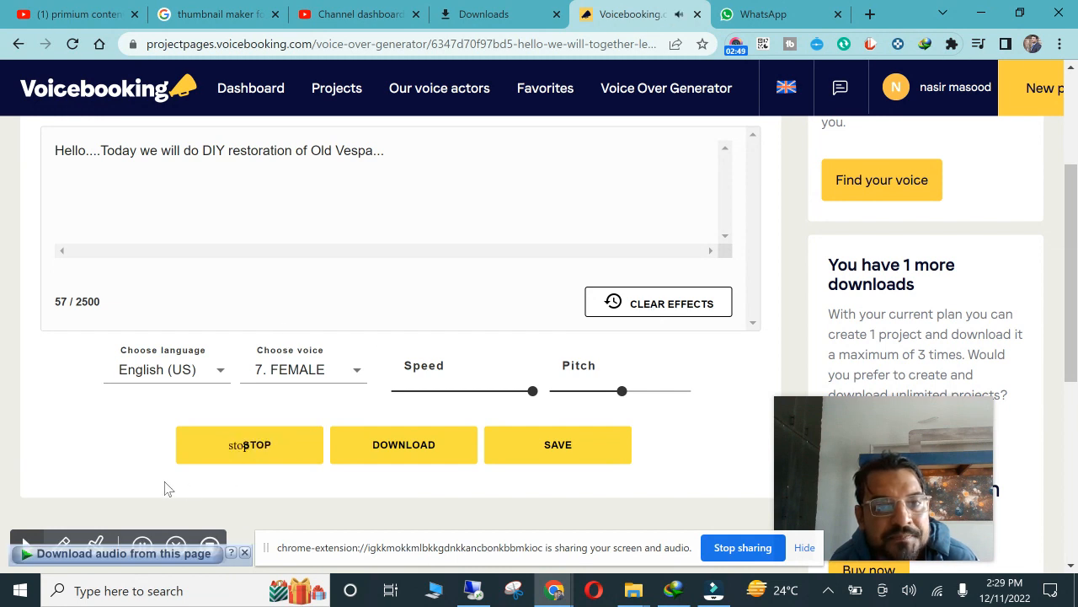
pyautogui.click(253, 448)
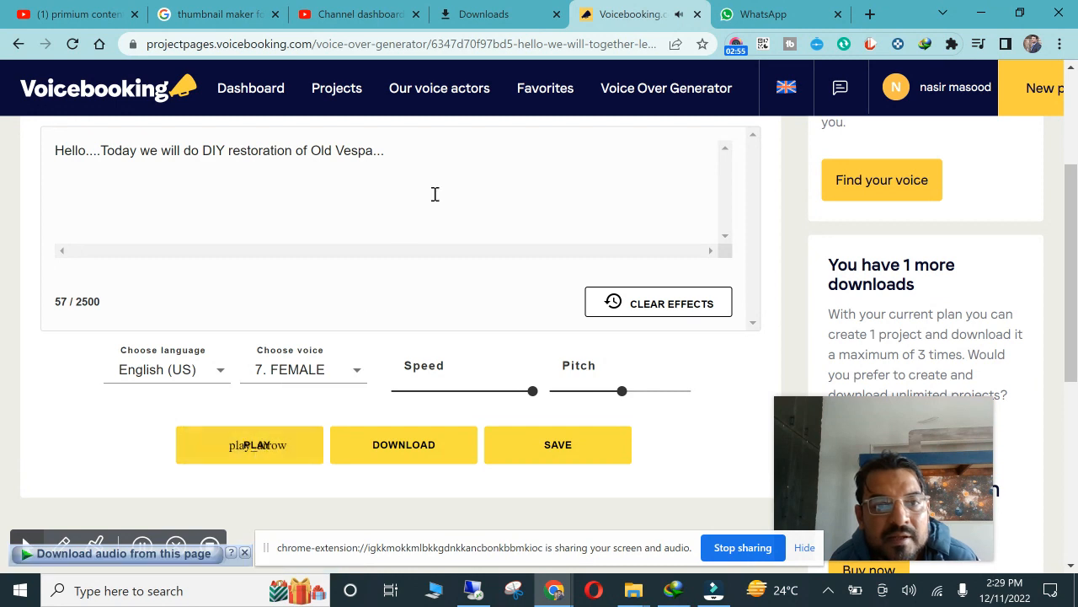
# Append "it will be very interesting and full of Fun...Together we will enjoy a lot" to the end of the script.
pyautogui.click(397, 147)
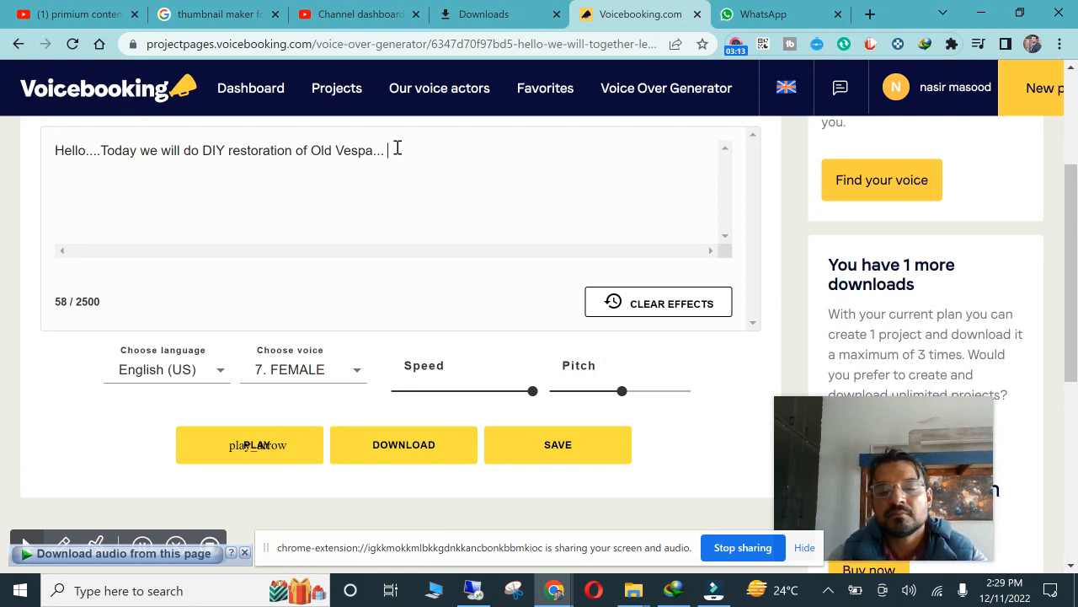
pyautogui.write('it will')
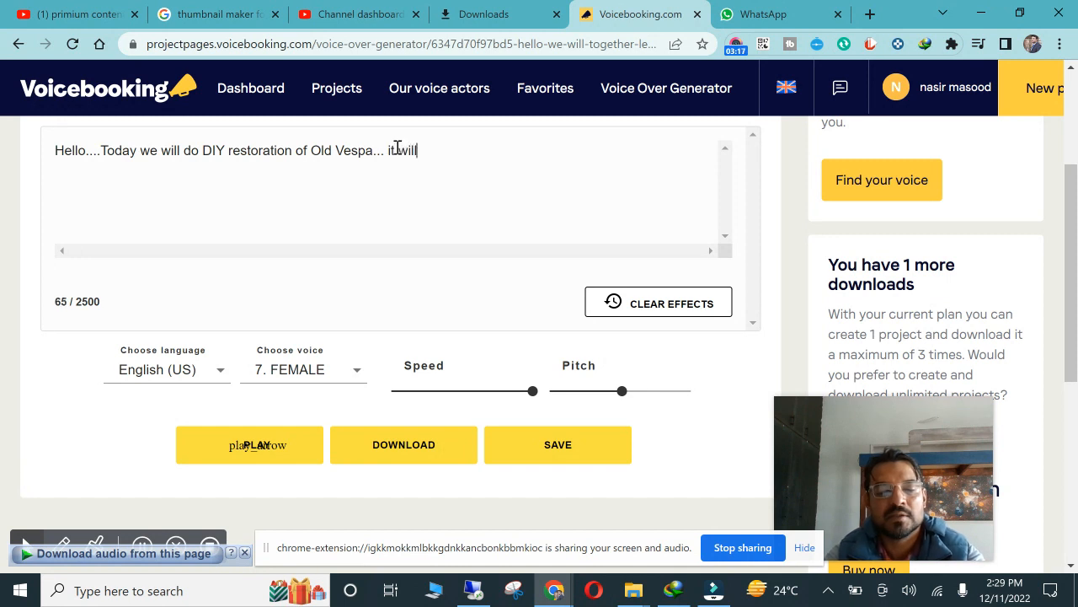
pyautogui.write(' be very ')
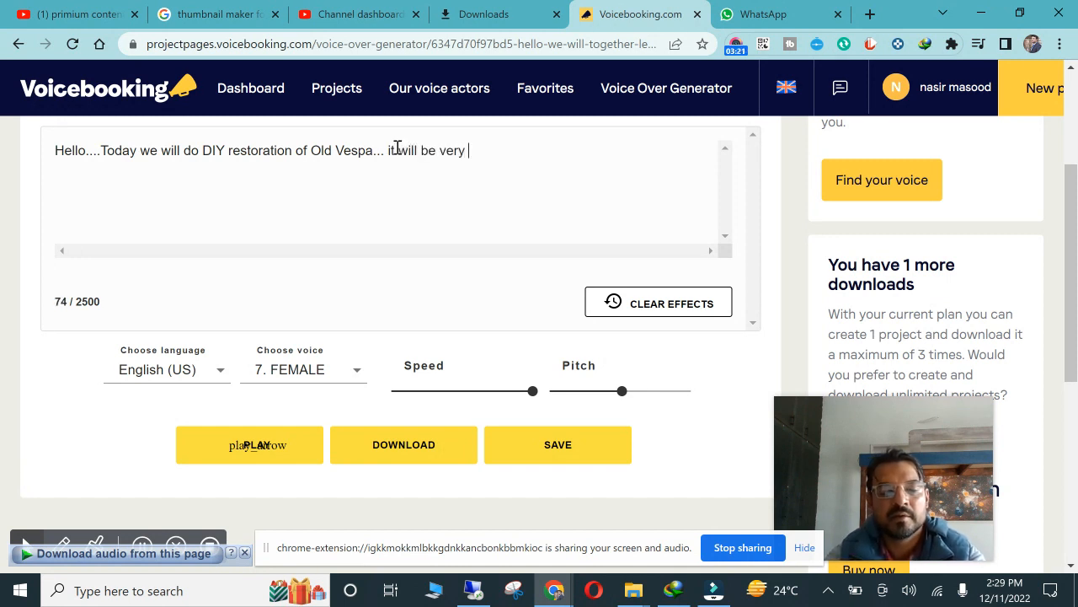
pyautogui.write('intere')
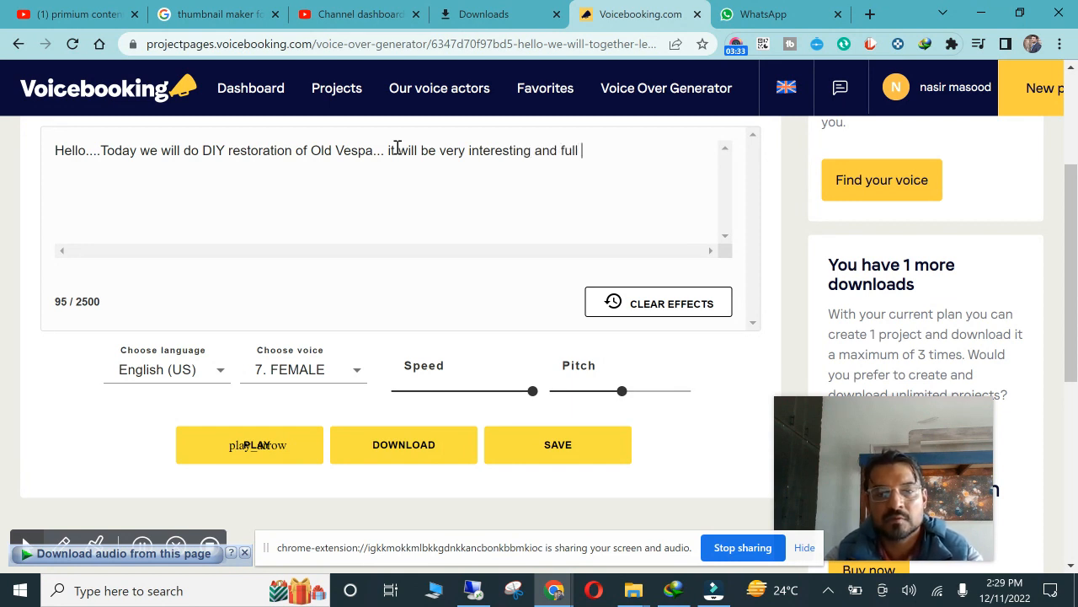
pyautogui.write('sting and full of FU')
pyautogui.press('BackSpace')
pyautogui.write('un. ')
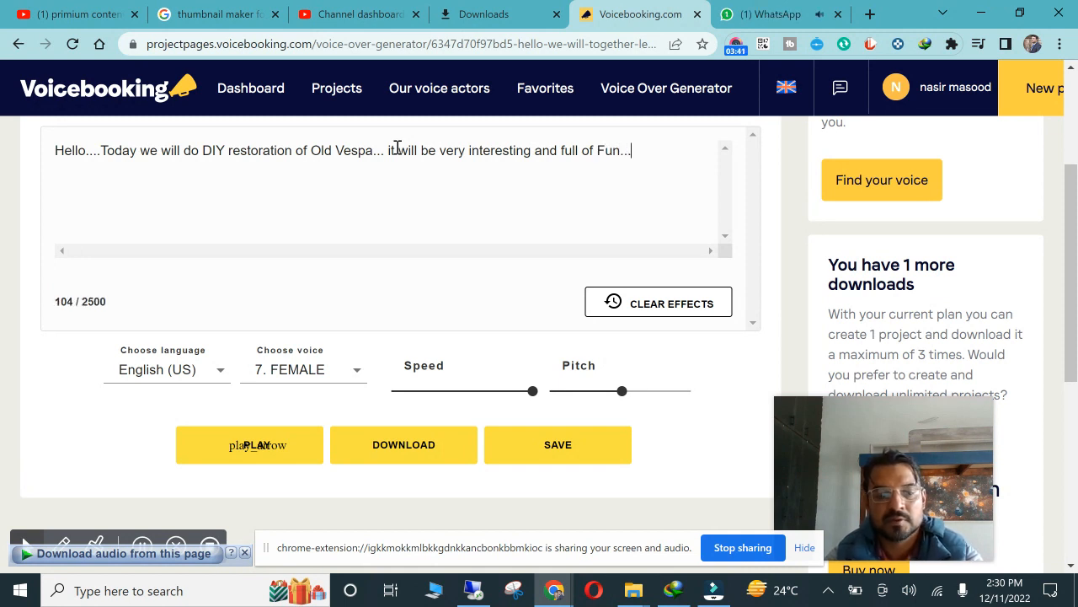
pyautogui.write('.Together we will enjoy a lot')
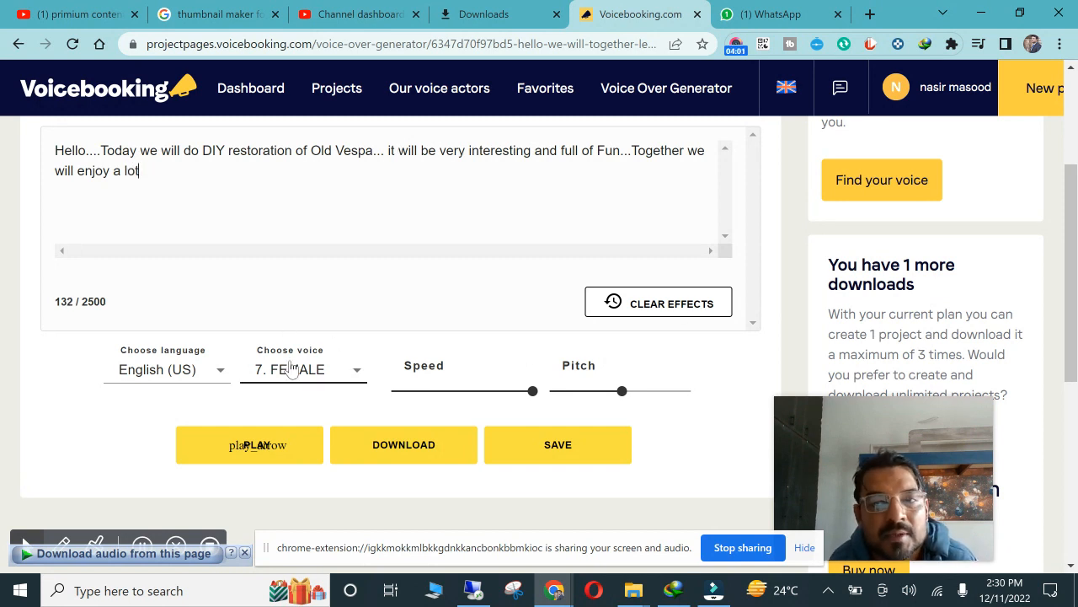
# Download the generated voice-over as an audio file.
pyautogui.scroll(1, 308, 409)
pyautogui.click(403, 503)
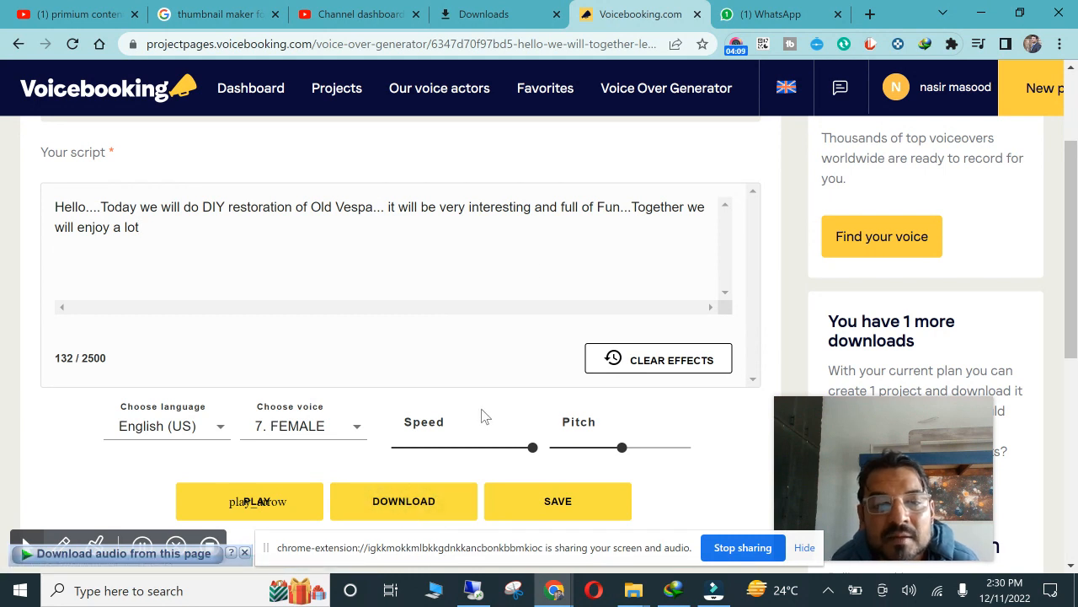
pyautogui.click(597, 448)
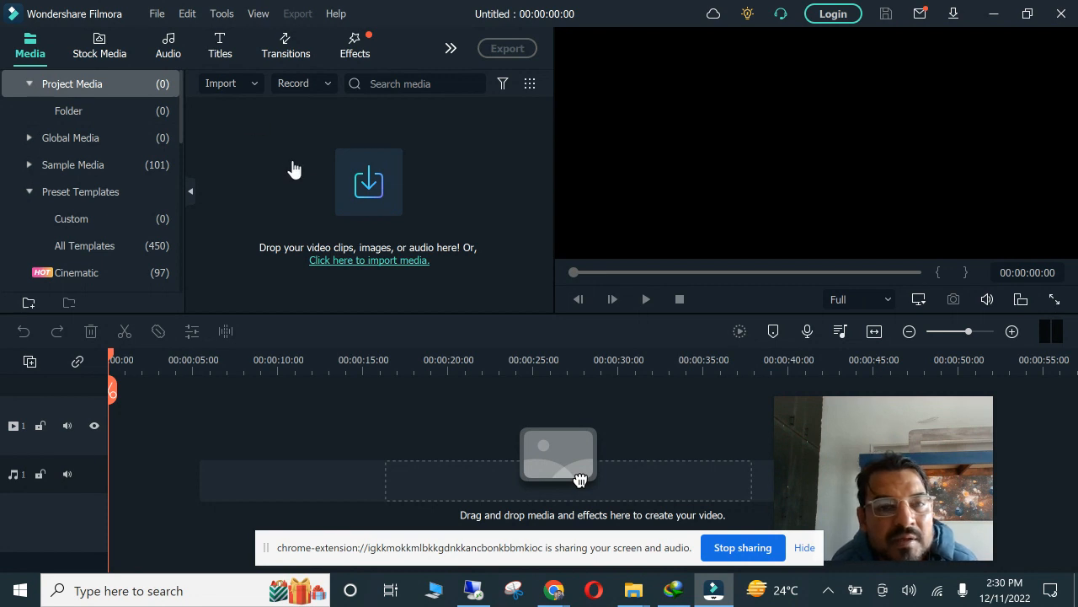
# In Filmora, import the video "Piaggio Vespa Restoration Ep6 - Bodywork & Paint" from the Desktop into the project media.
pyautogui.click(395, 185)
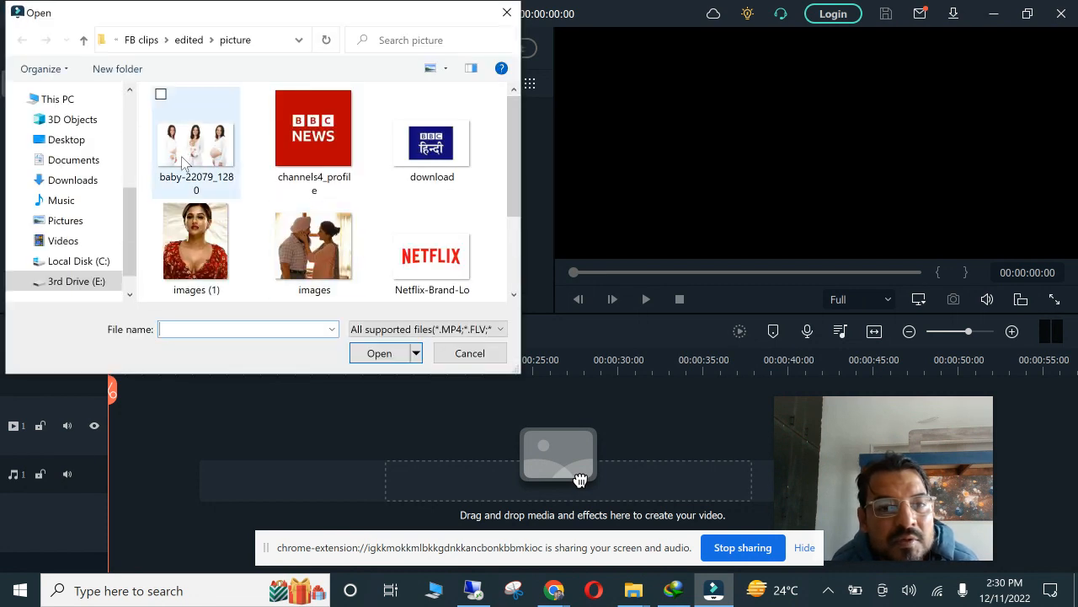
pyautogui.click(55, 139)
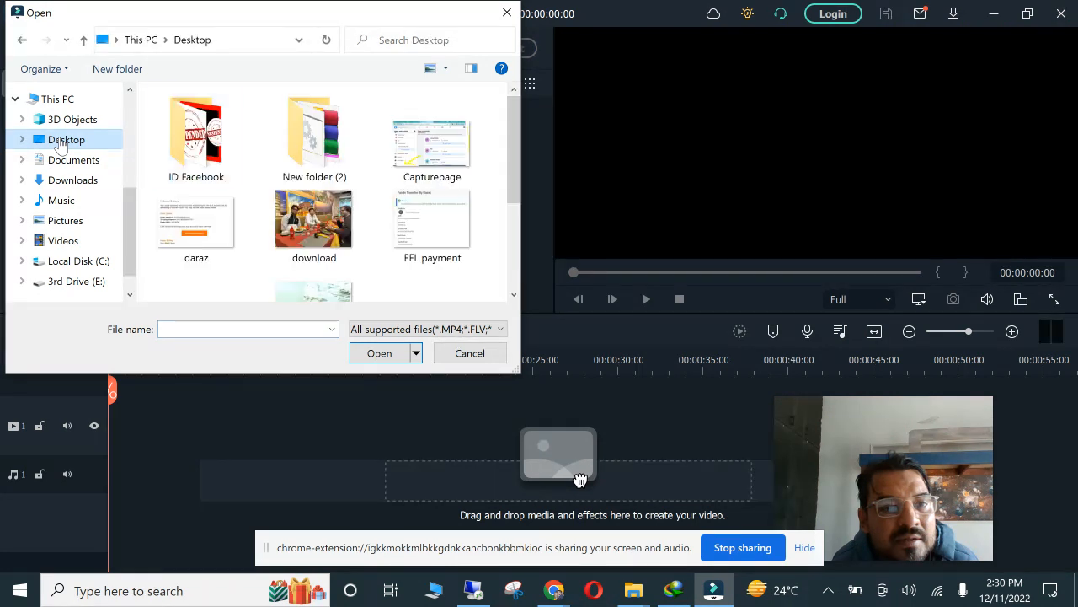
pyautogui.scroll(-4, 320, 229)
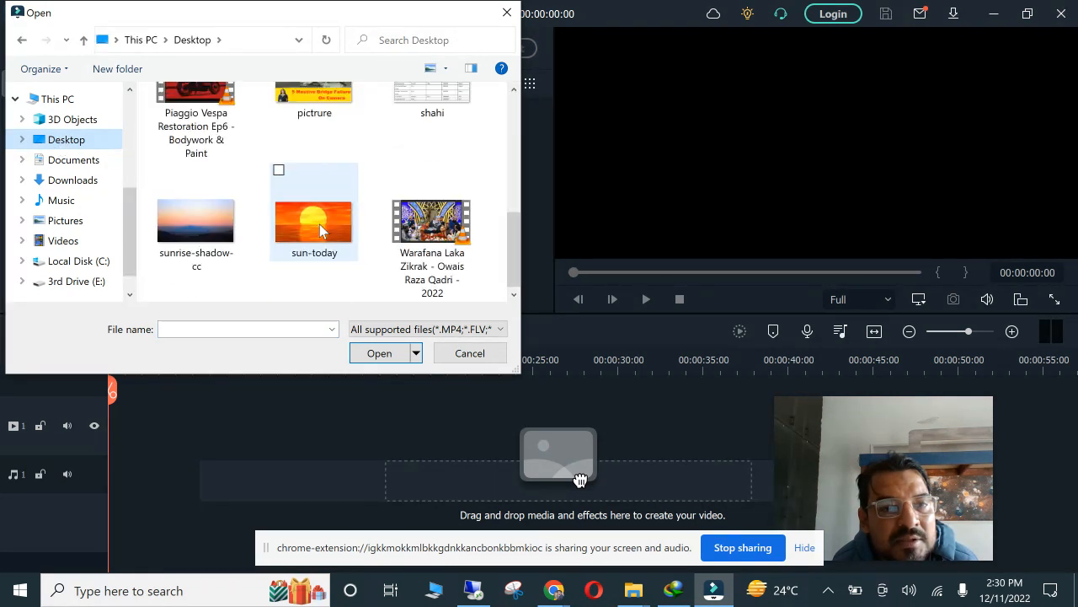
pyautogui.doubleClick(225, 122)
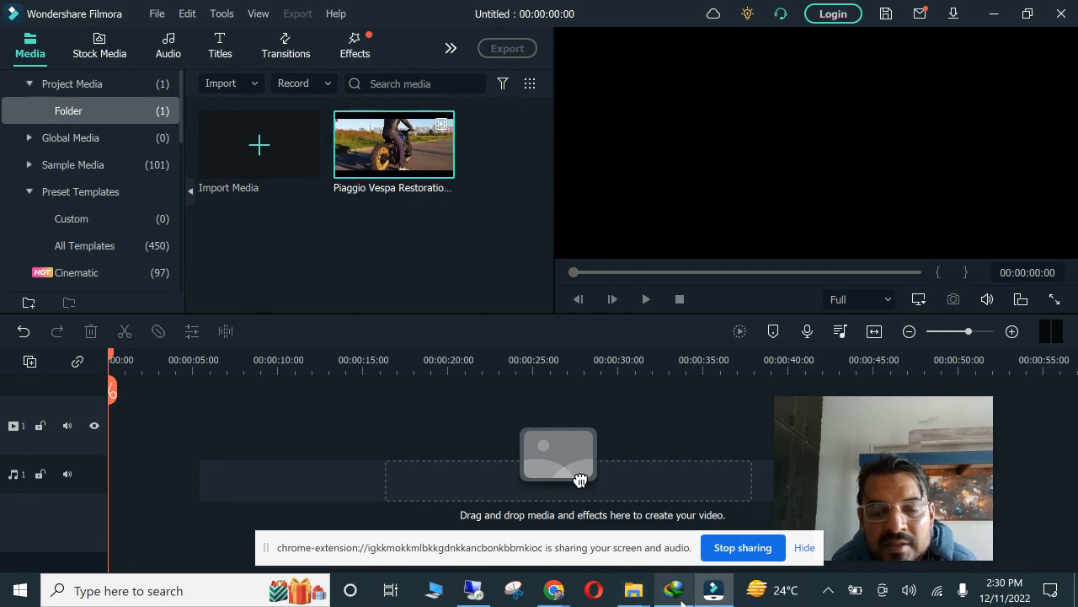
# Locate the downloaded voicebooking-speech file from Chrome's download list and add it to Filmora's project media.
pyautogui.moveTo(656, 600)
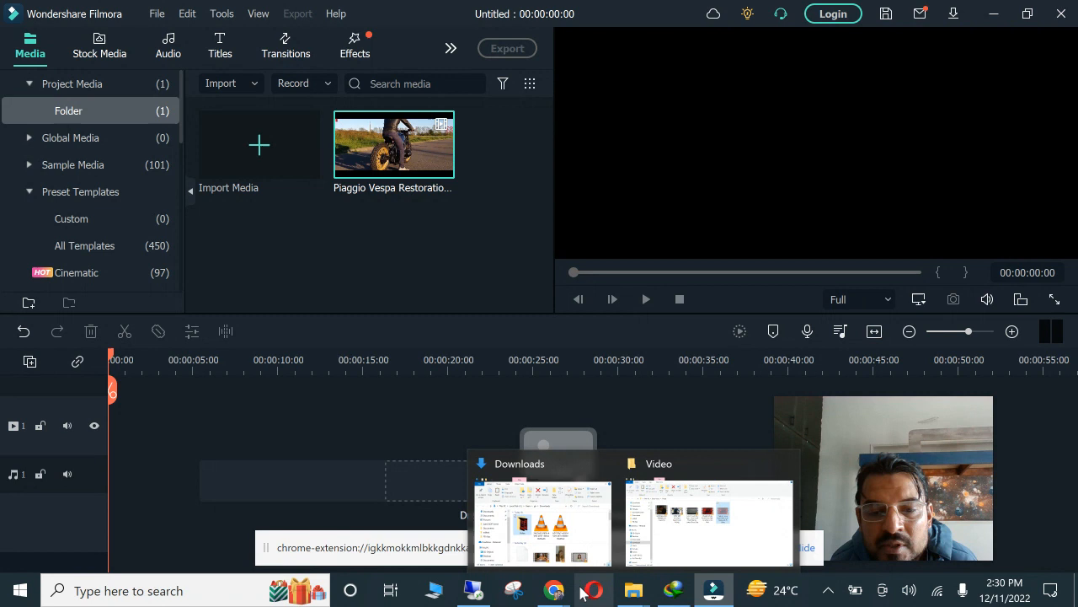
pyautogui.moveTo(563, 594)
pyautogui.click(396, 514)
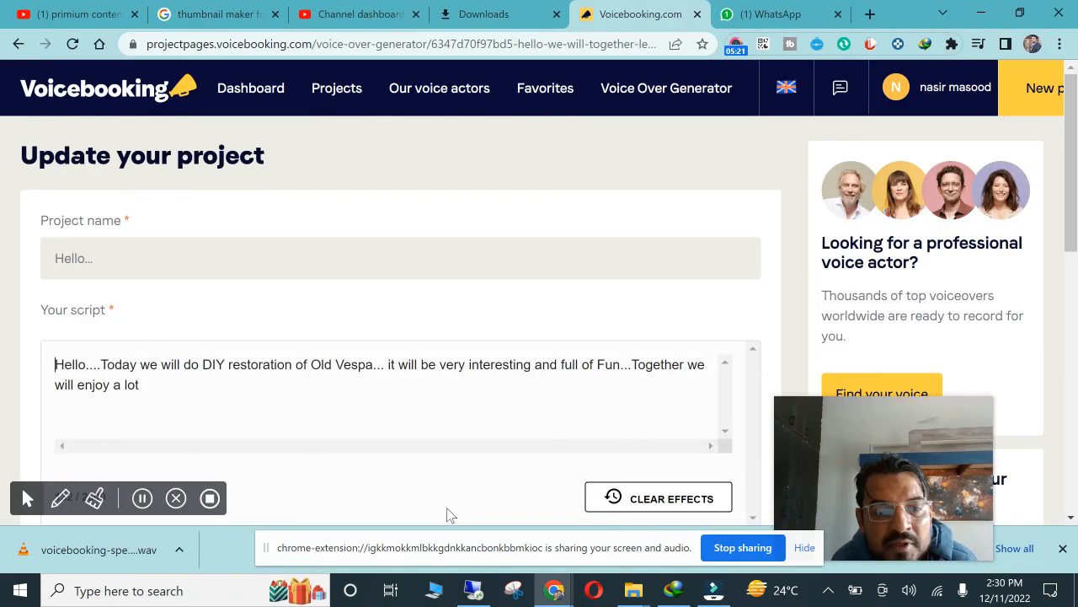
pyautogui.click(1014, 547)
pyautogui.click(386, 246)
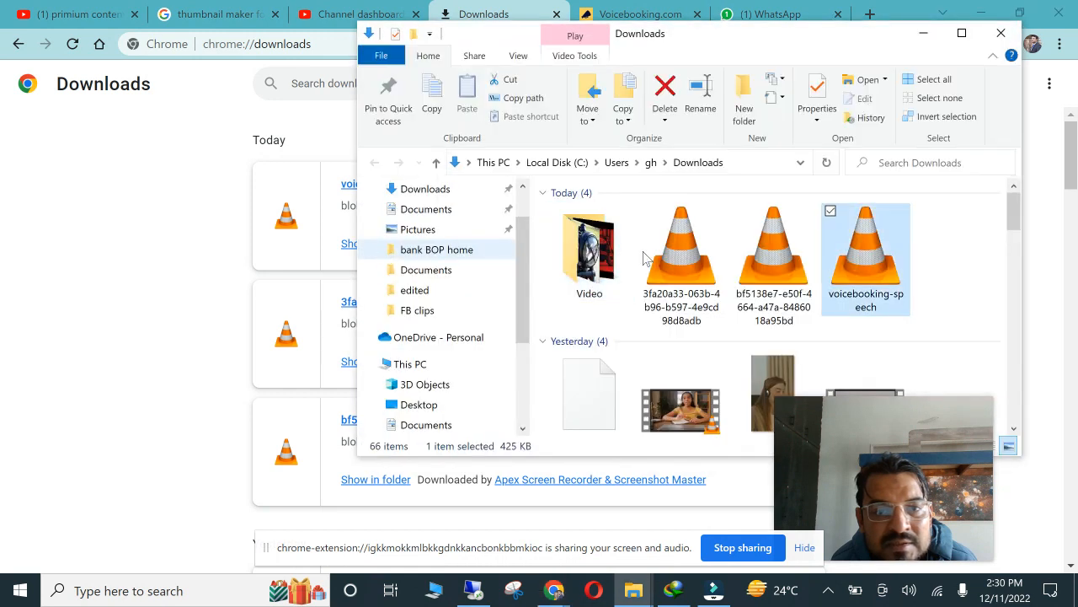
pyautogui.moveTo(889, 285); pyautogui.dragTo(308, 272)
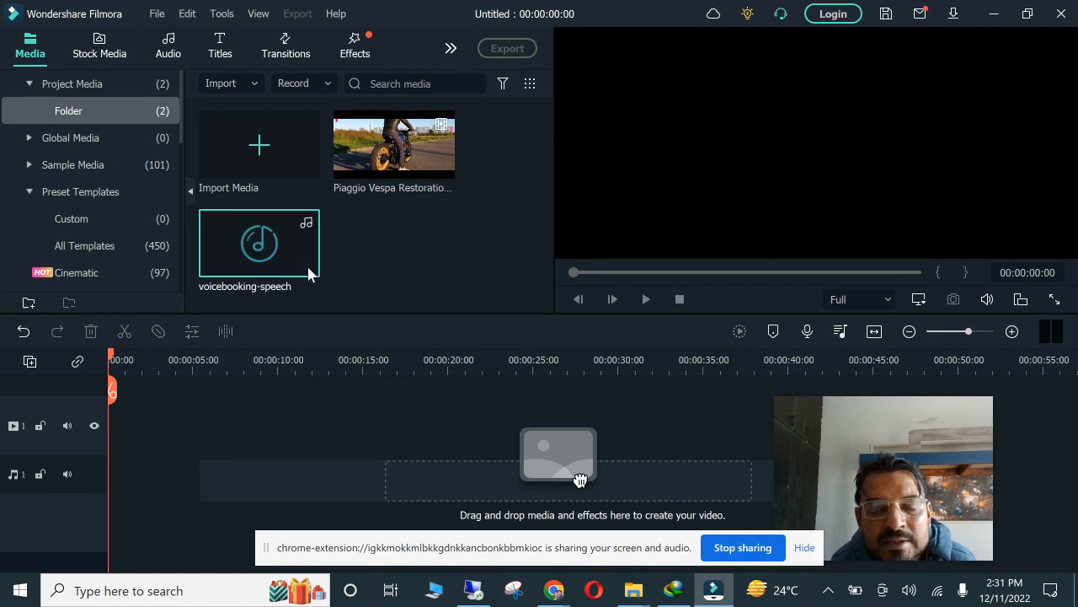
# Switch to the Downloads window in File Explorer and look for background music in its Music folder.
pyautogui.moveTo(633, 600)
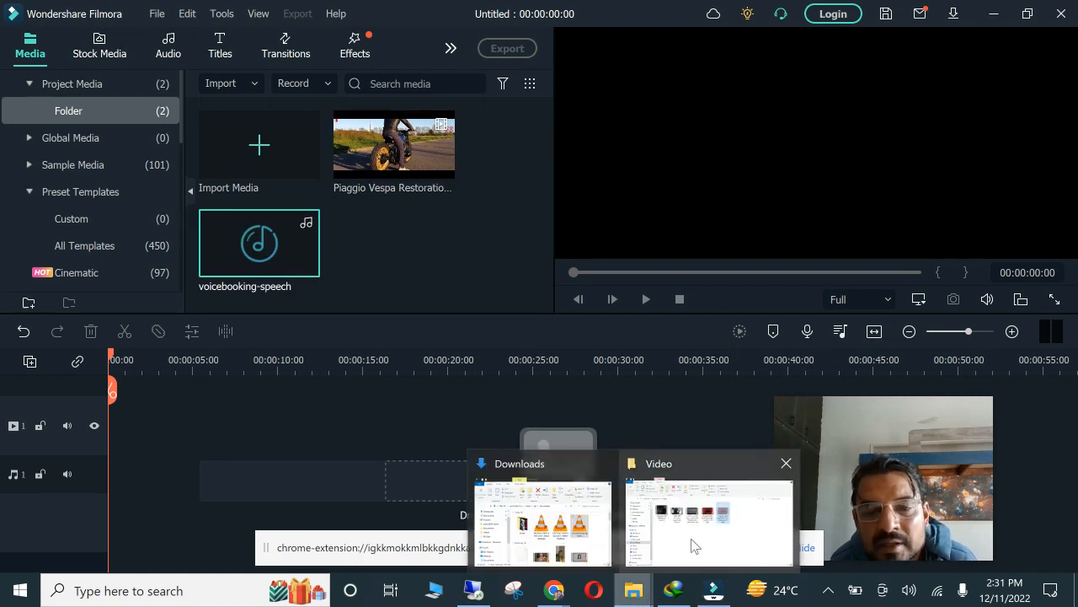
pyautogui.click(545, 518)
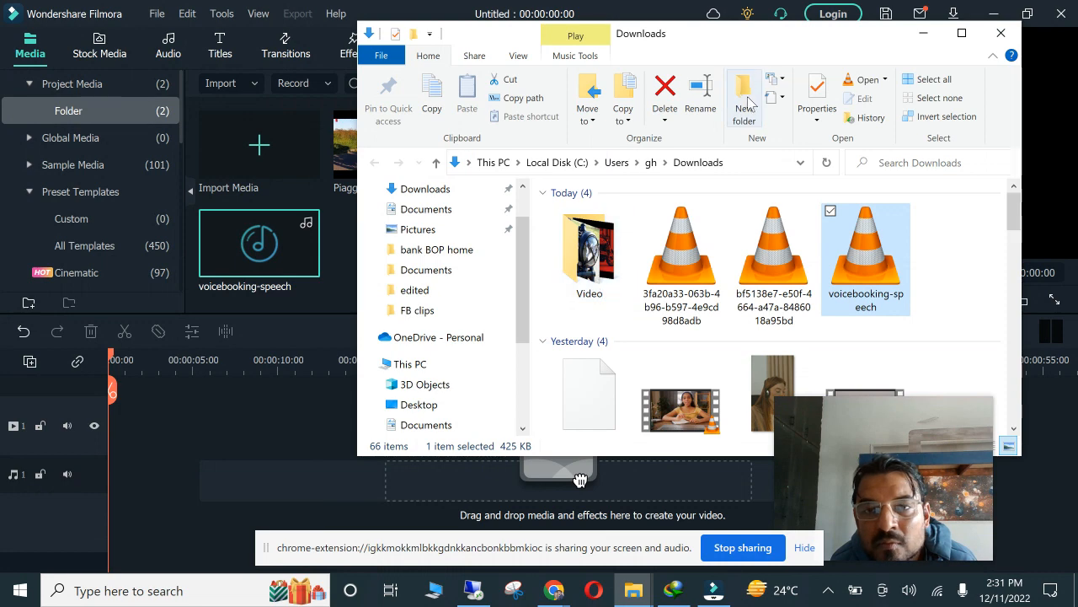
pyautogui.doubleClick(758, 44)
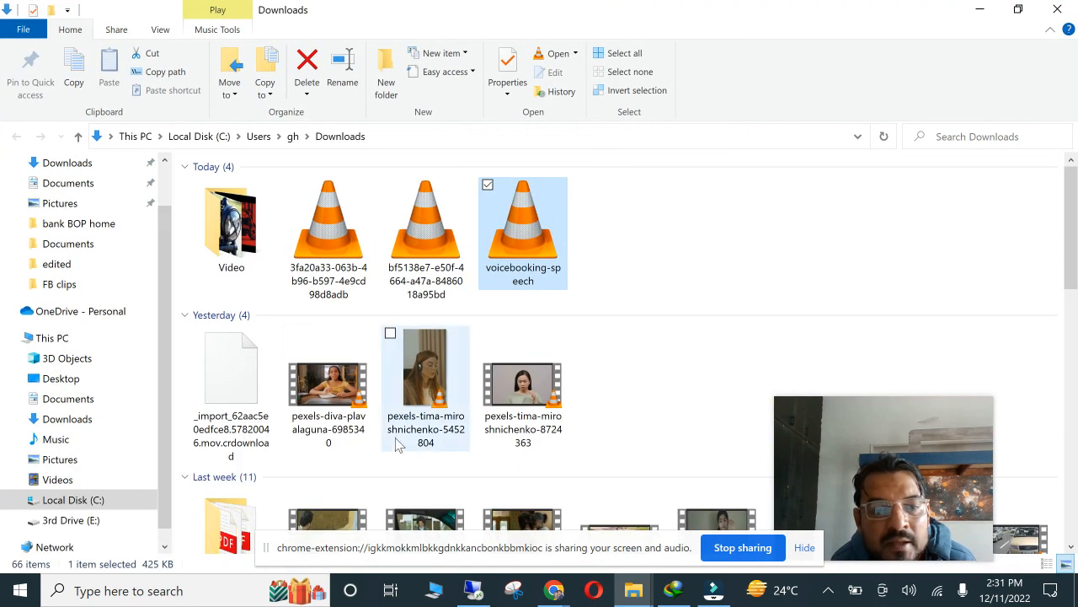
pyautogui.scroll(-3, 400, 445)
pyautogui.scroll(-5, 395, 438)
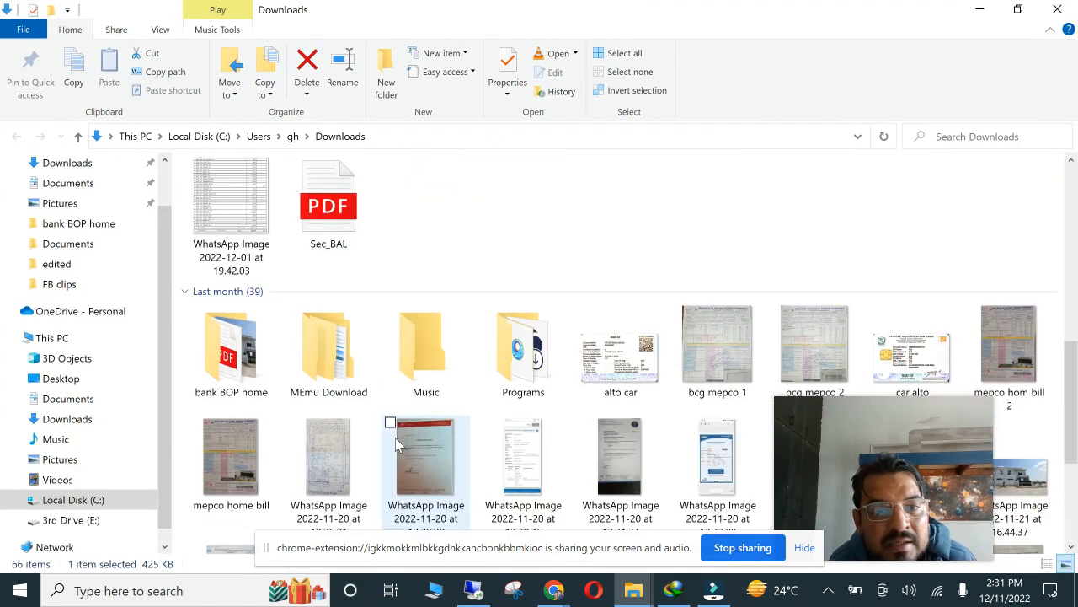
pyautogui.doubleClick(419, 295)
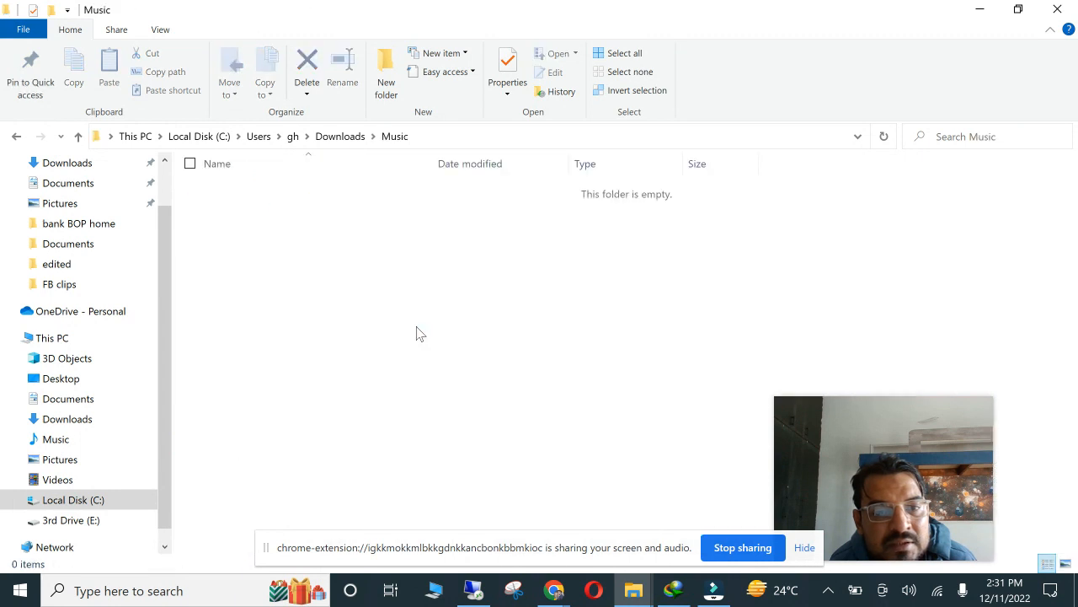
# Add the Warped-Mirror track from the Music meta folder inside FB clips on the E: drive to Filmora's project media.
pyautogui.click(77, 518)
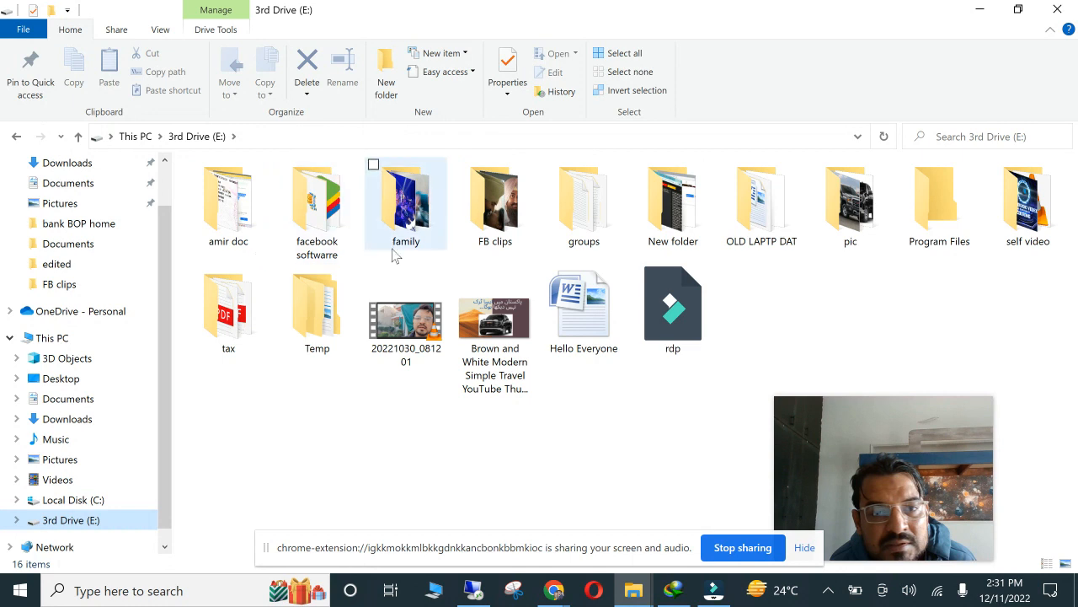
pyautogui.click(498, 253)
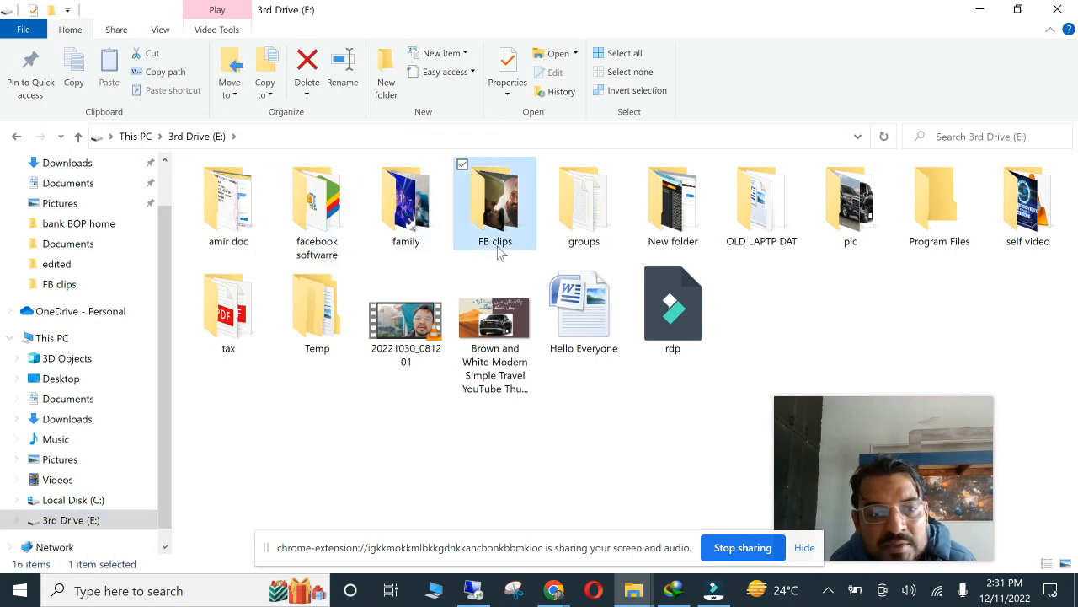
pyautogui.doubleClick(498, 244)
pyautogui.click(327, 211)
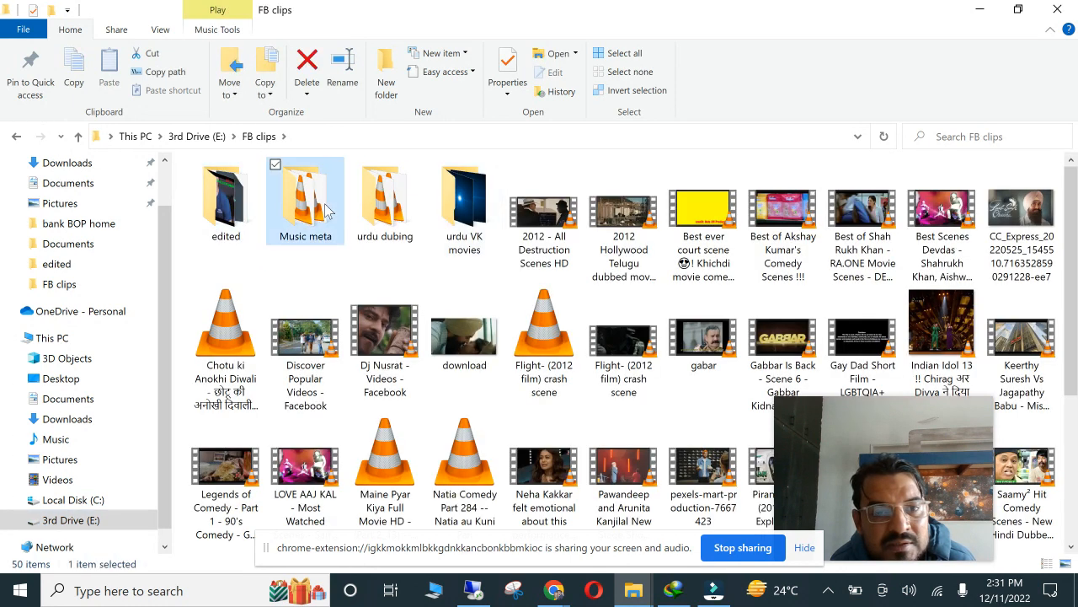
pyautogui.doubleClick(327, 210)
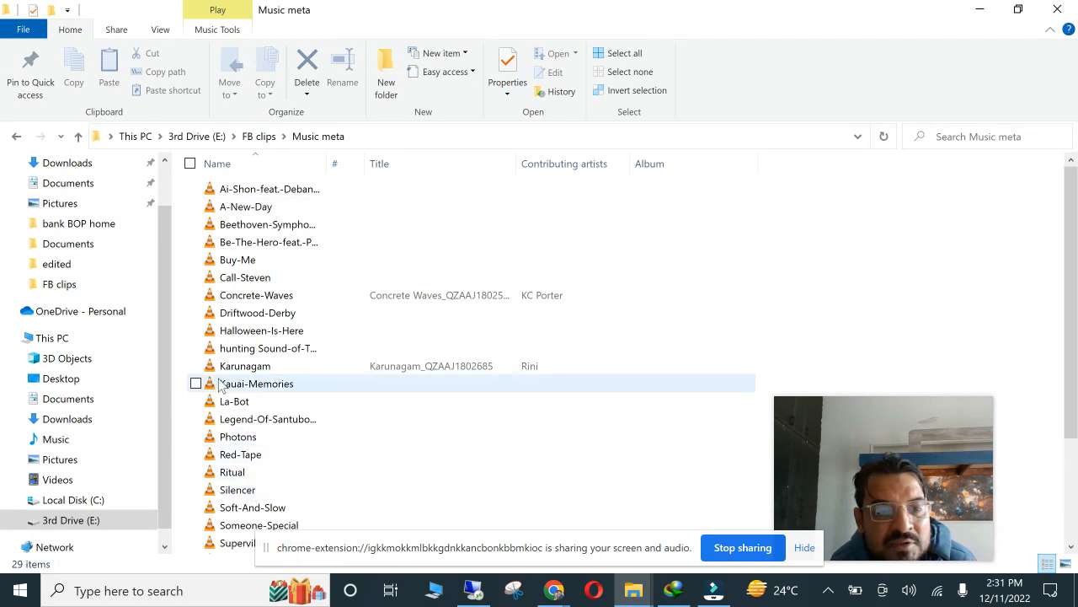
pyautogui.scroll(-3, 219, 385)
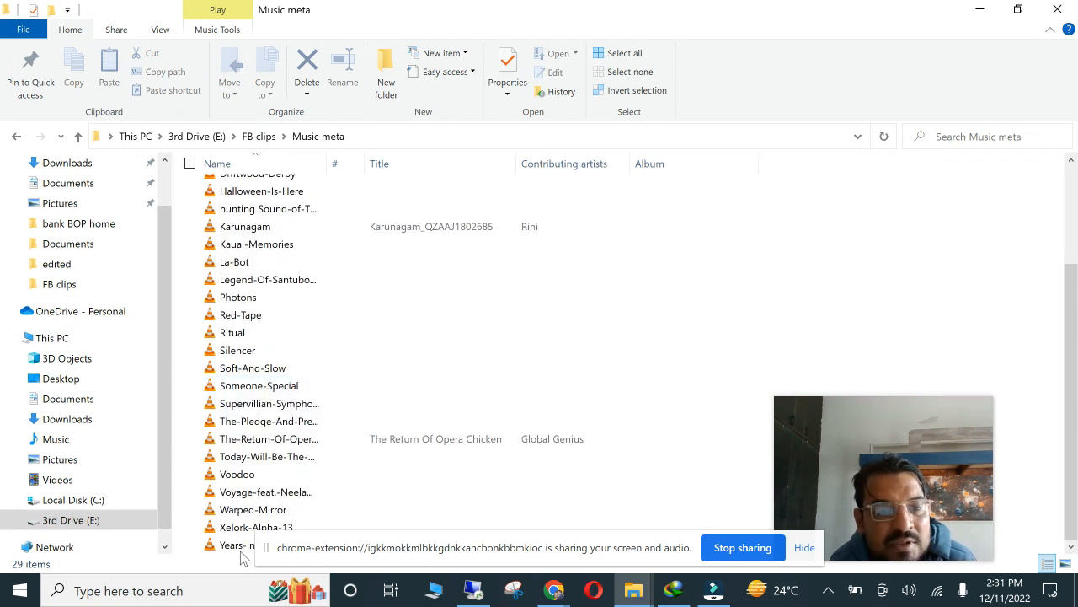
pyautogui.moveTo(236, 516); pyautogui.dragTo(408, 263)
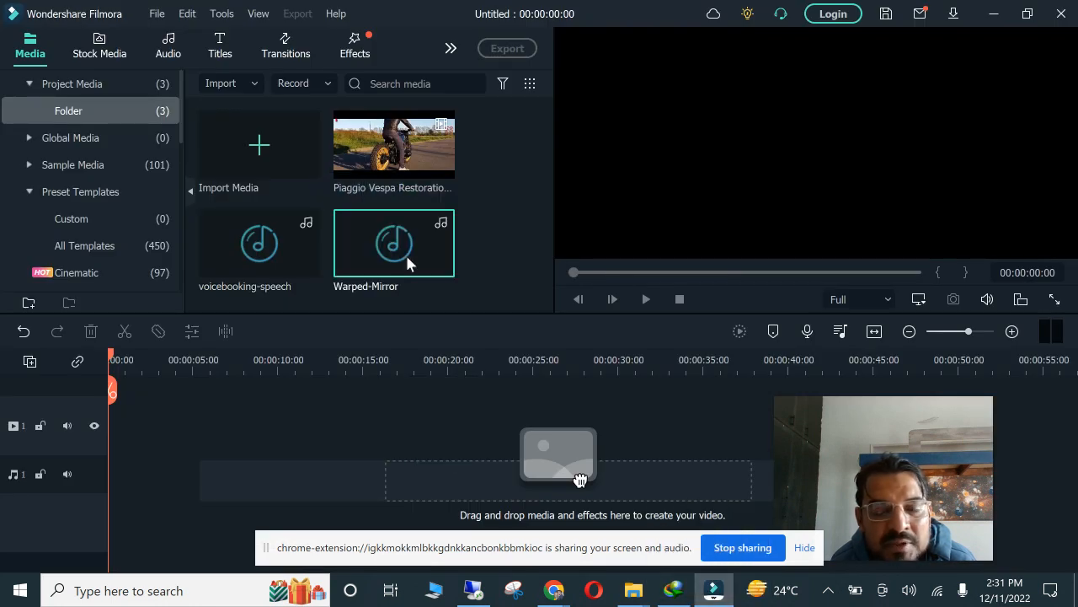
# Import the pexels-diva-plavalaguna-6985340 video from Downloads into Filmora's project media and accept creating proxy files.
pyautogui.moveTo(638, 590)
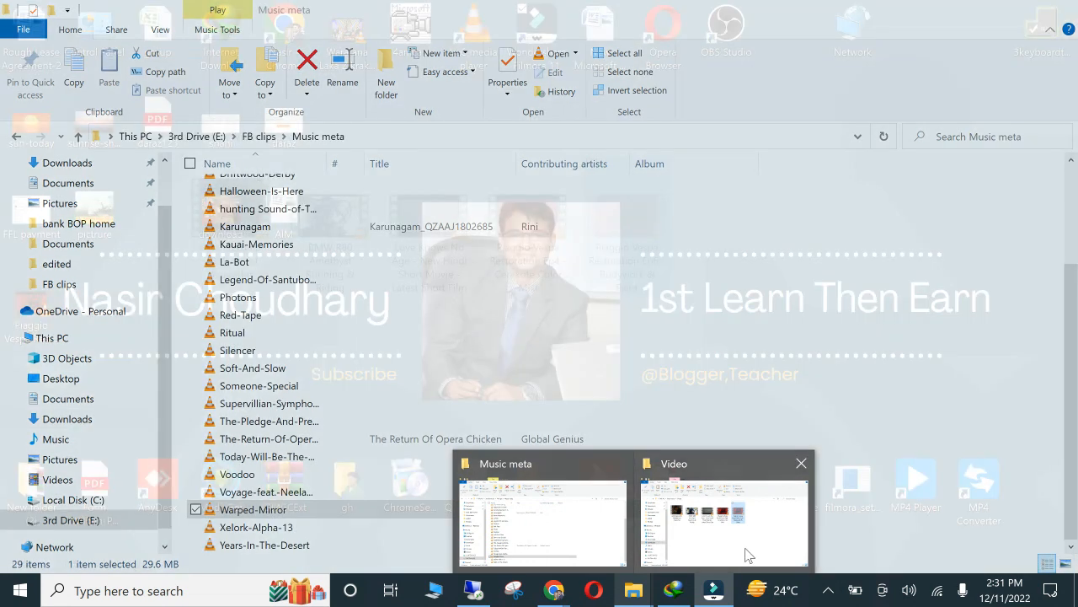
pyautogui.click(755, 559)
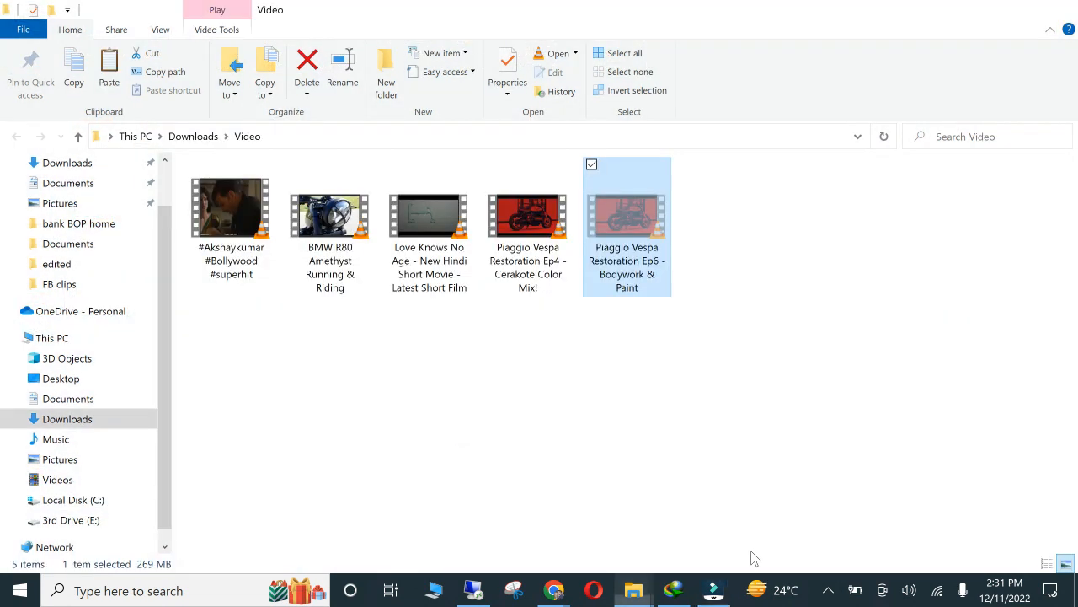
pyautogui.moveTo(165, 214); pyautogui.dragTo(165, 169)
pyautogui.click(78, 221)
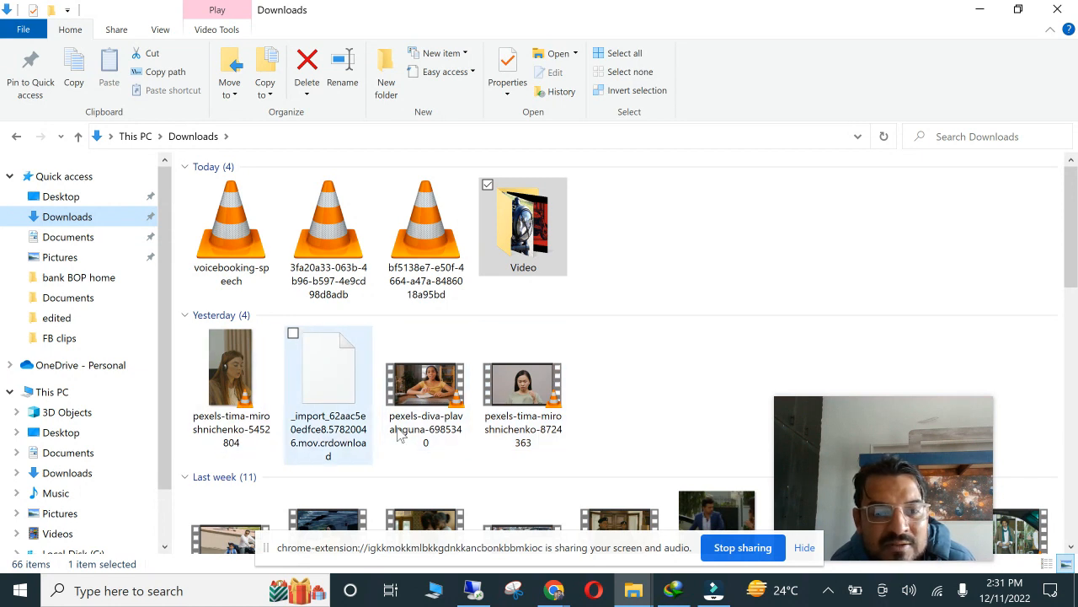
pyautogui.moveTo(428, 386); pyautogui.dragTo(486, 237)
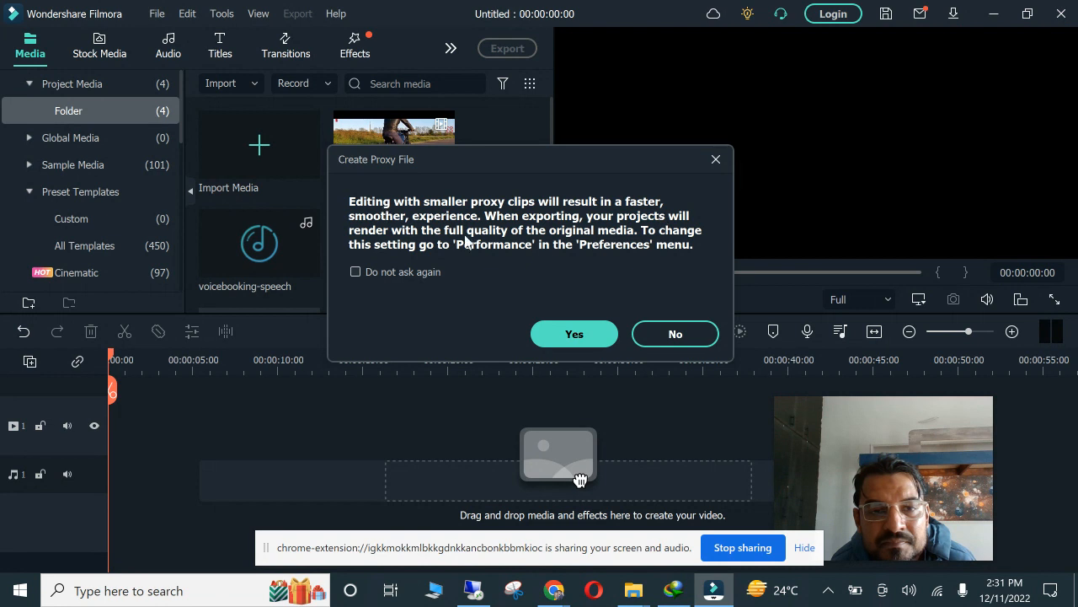
pyautogui.click(575, 333)
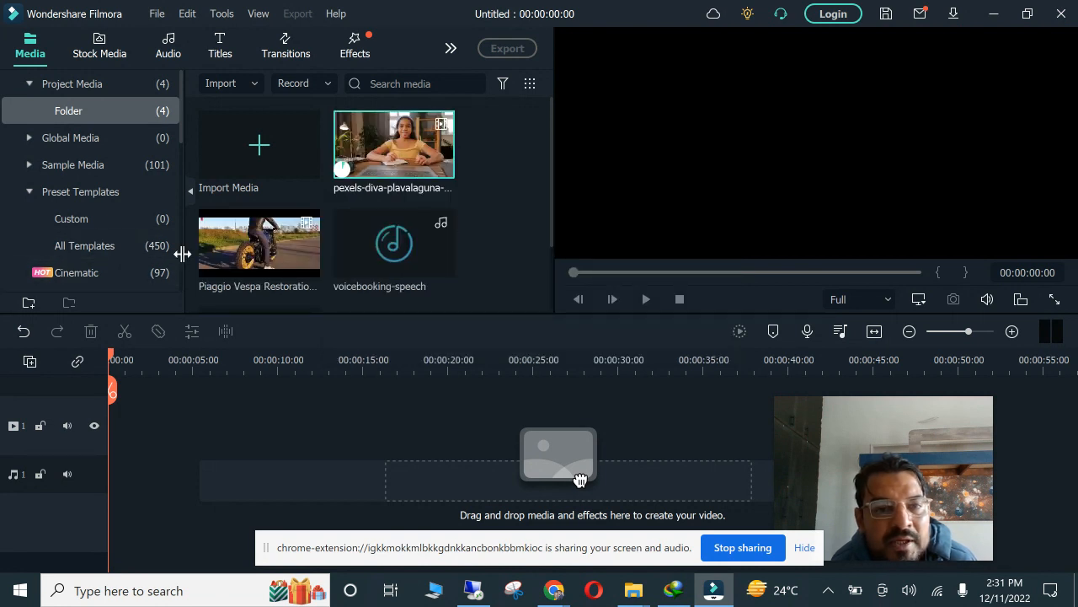
# Place the Piaggio Vespa Restoration clip at the start of video track 1, keeping the project settings at 1920 x 1080 25fps.
pyautogui.scroll(-2, 324, 252)
pyautogui.scroll(2, 322, 250)
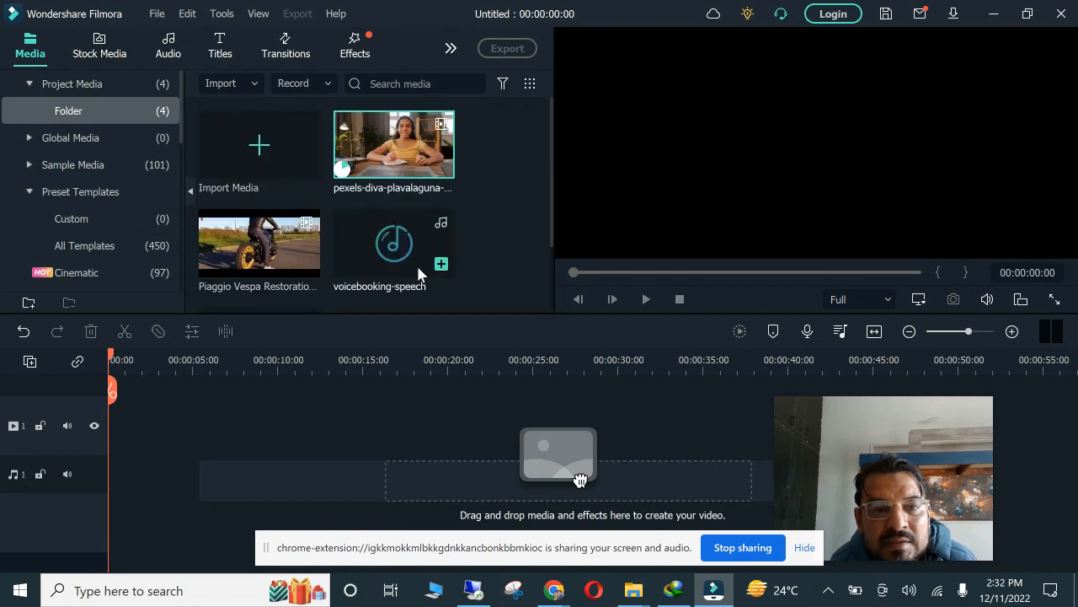
pyautogui.scroll(-2, 418, 269)
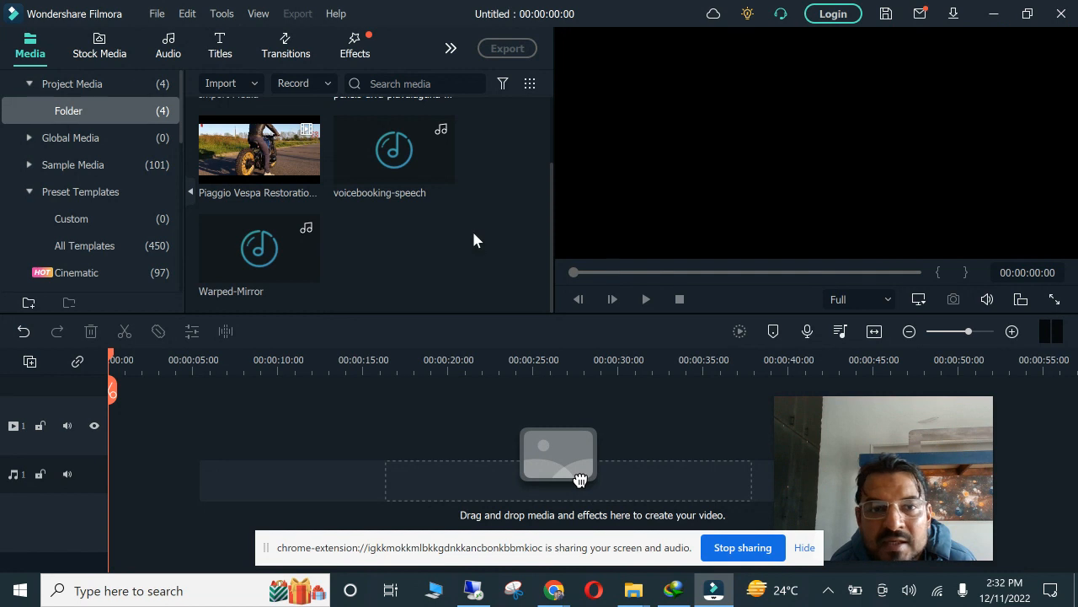
pyautogui.scroll(2, 453, 250)
pyautogui.moveTo(286, 240); pyautogui.dragTo(97, 426)
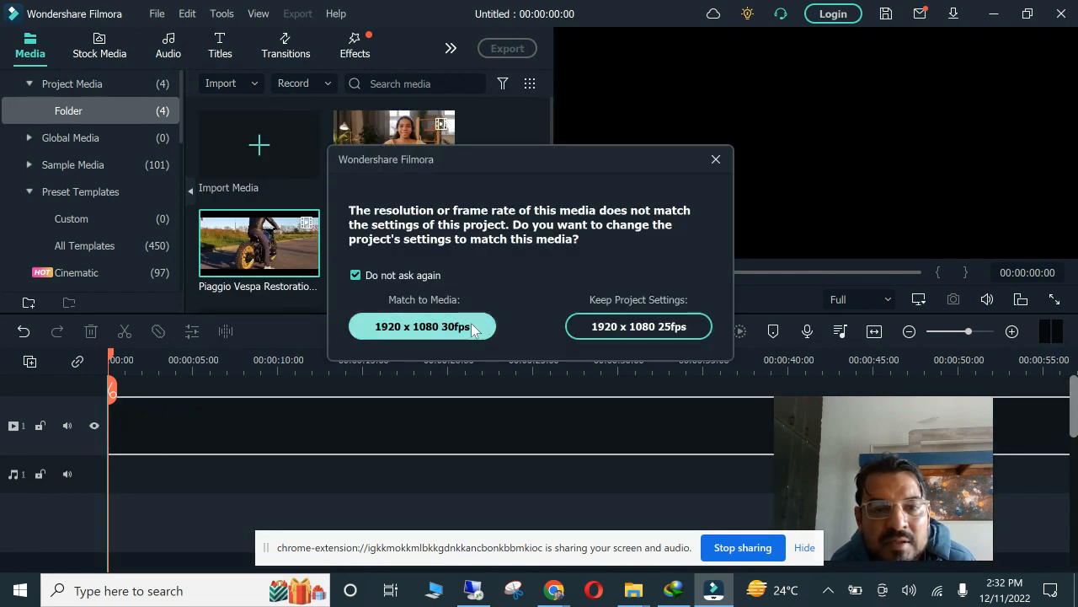
pyautogui.click(592, 331)
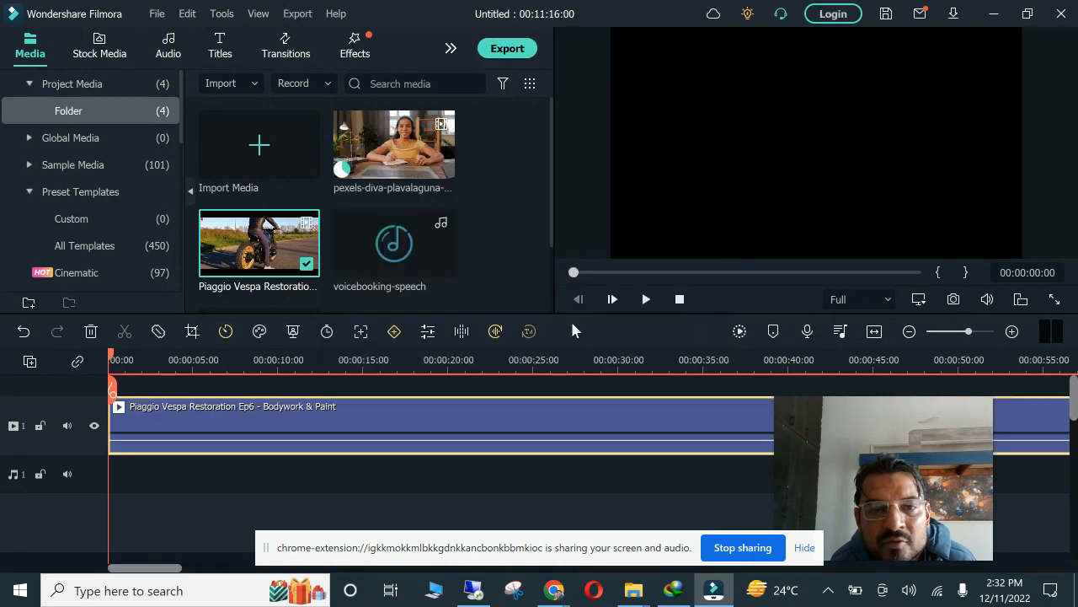
# Add a second video track and place the pexels-diva-plavalaguna clip at its start, above the Vespa clip.
pyautogui.moveTo(423, 157); pyautogui.dragTo(454, 112)
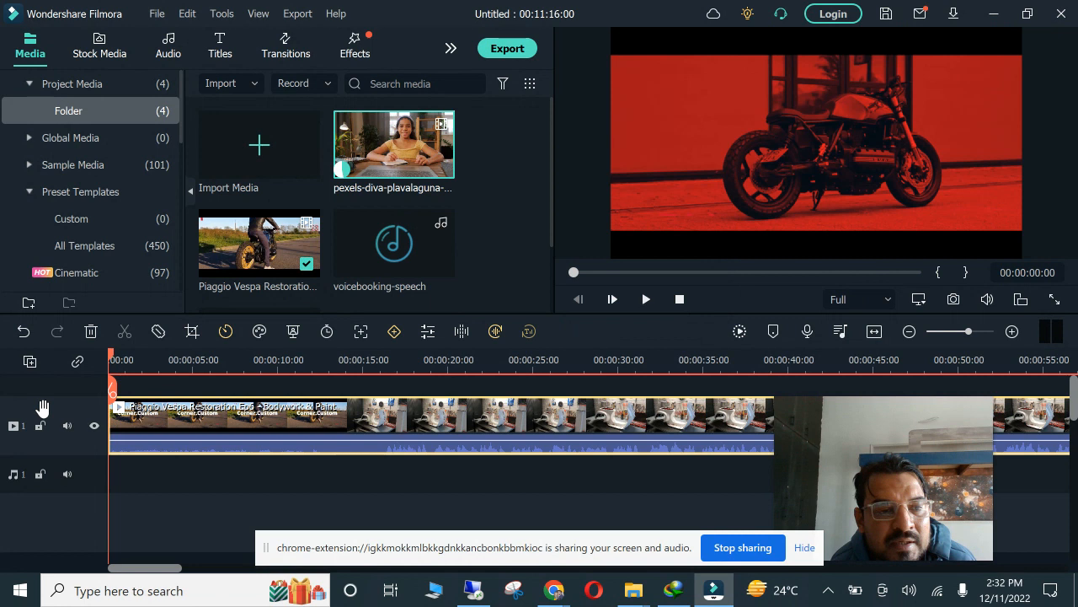
pyautogui.click(29, 360)
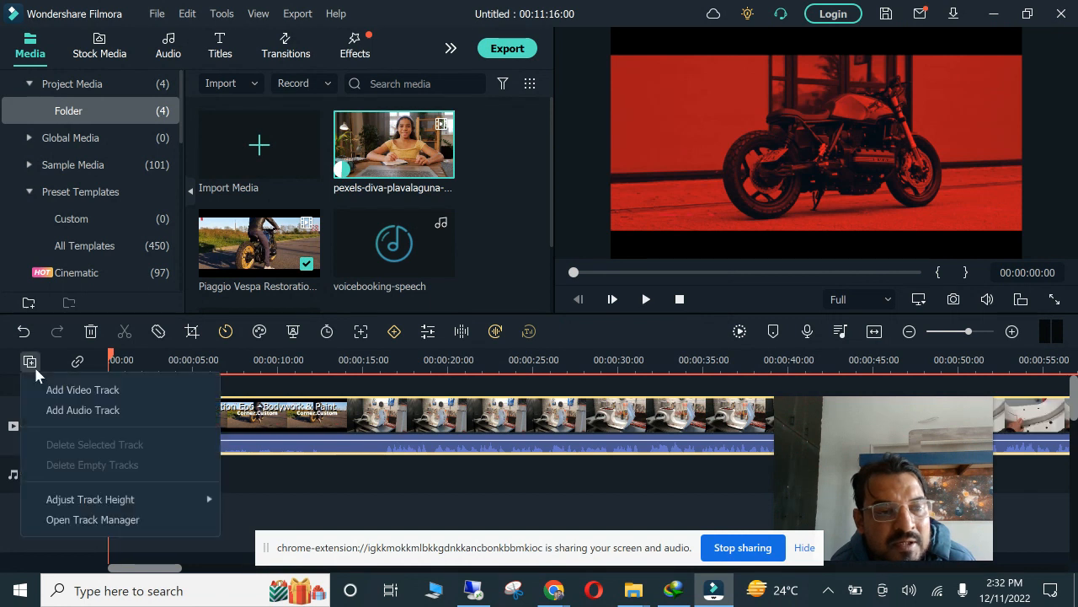
pyautogui.click(72, 389)
pyautogui.moveTo(394, 157); pyautogui.dragTo(108, 415)
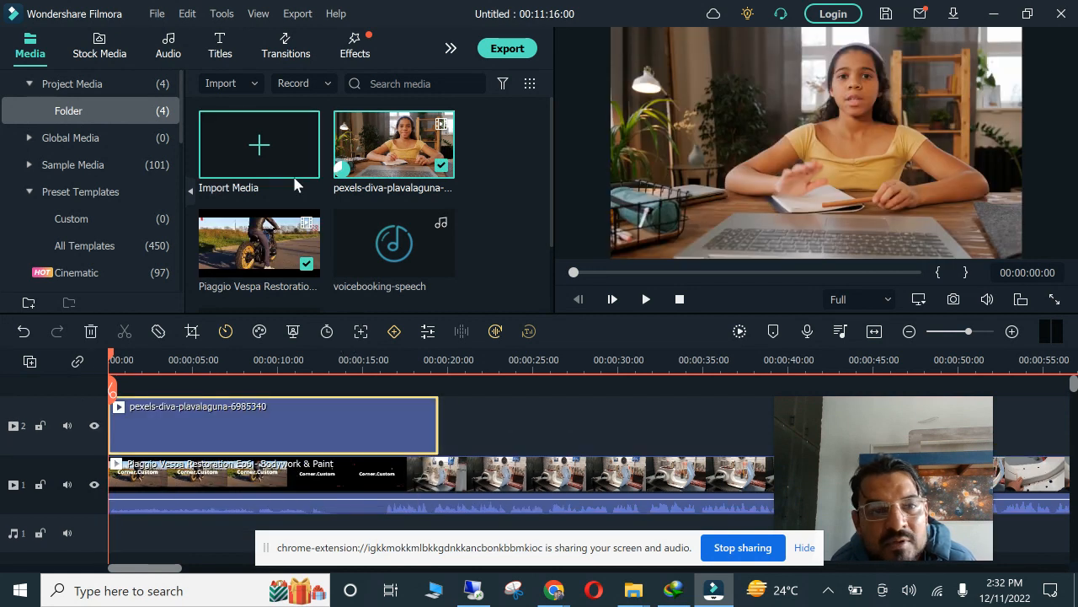
# Detach the audio from the Piaggio Vespa Restoration clip on video track 1 and delete the detached audio.
pyautogui.click(216, 503)
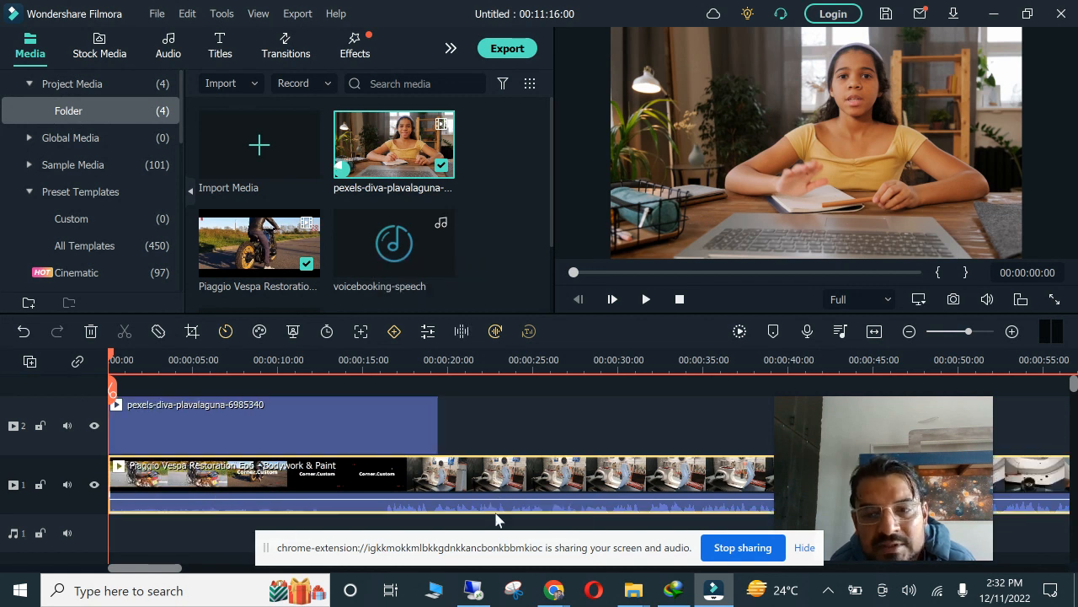
pyautogui.rightClick(496, 518)
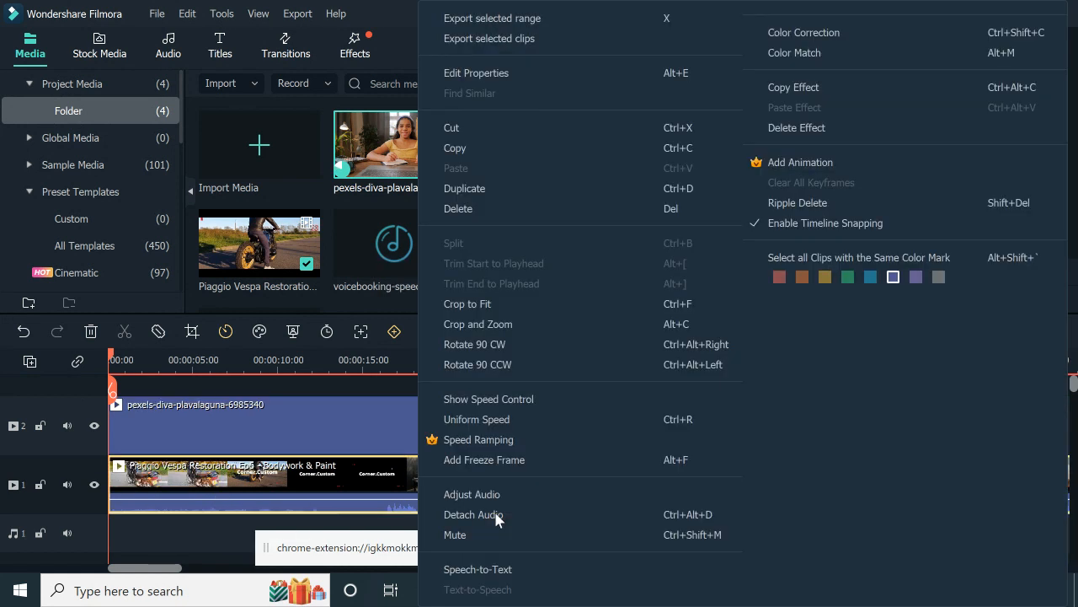
pyautogui.click(258, 516)
pyautogui.rightClick(258, 516)
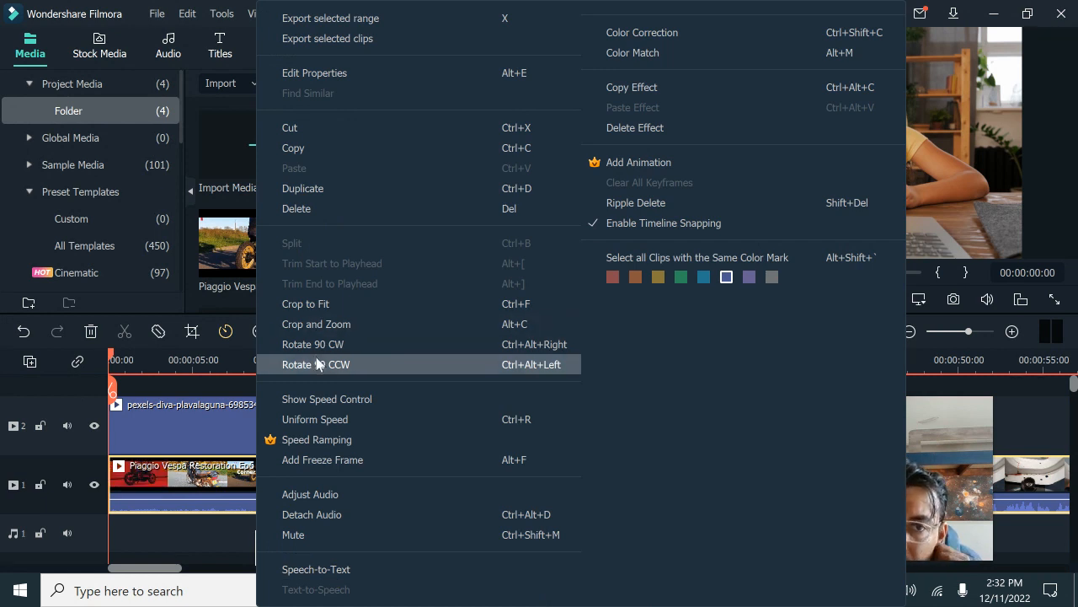
pyautogui.click(332, 495)
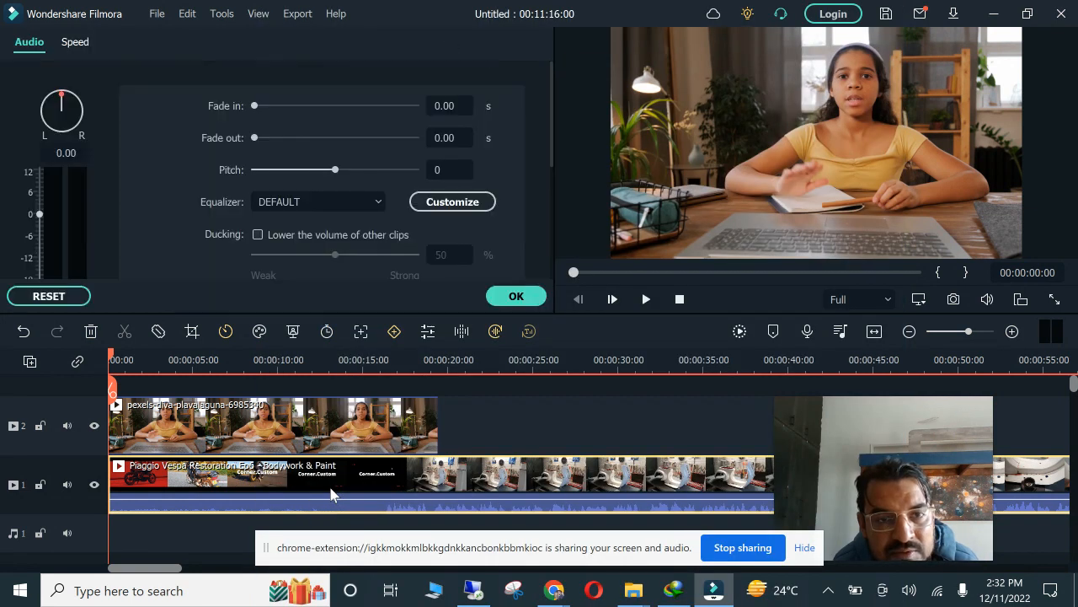
pyautogui.rightClick(143, 510)
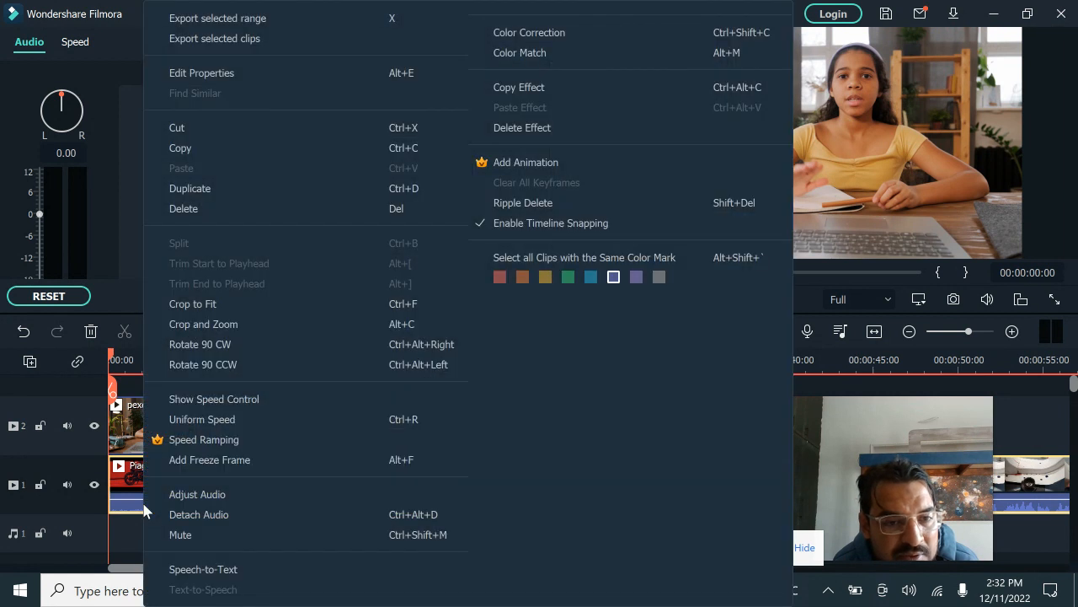
pyautogui.click(211, 515)
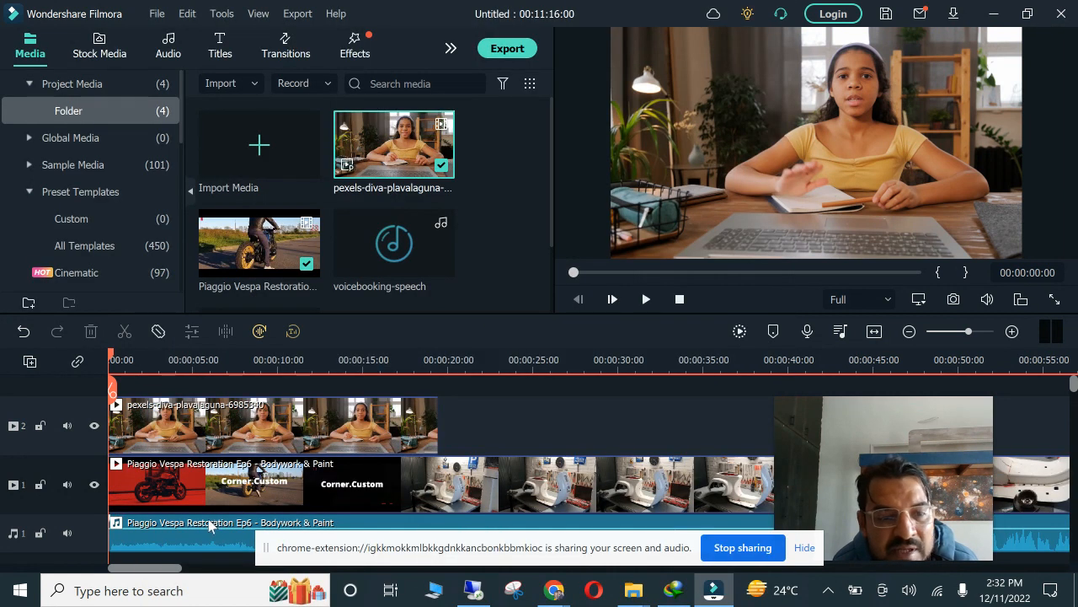
pyautogui.press('Delete')
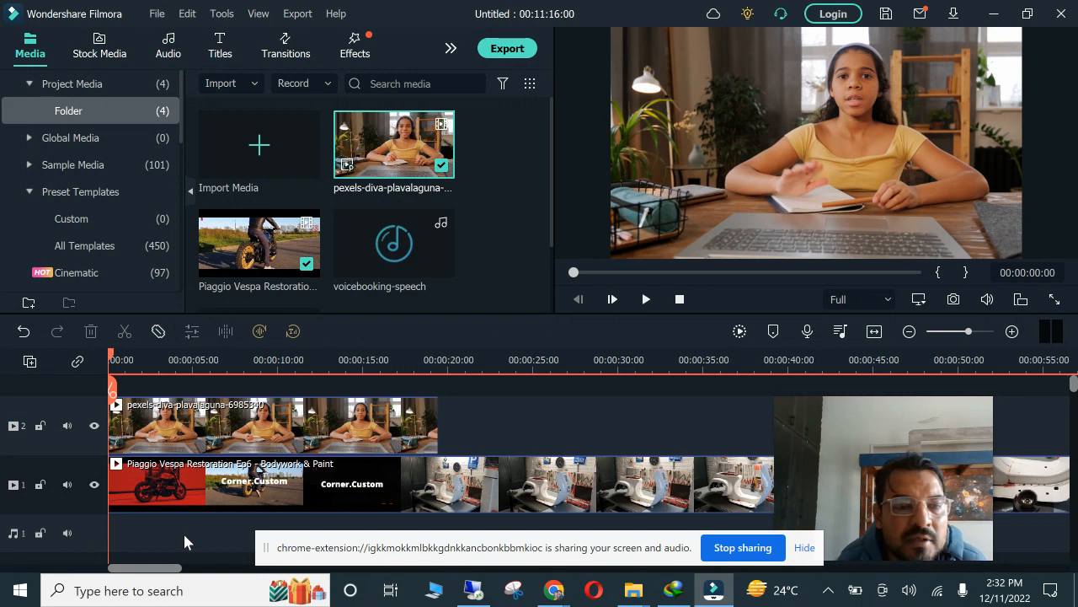
# Place the voicebooking-speech audio at the start of audio track 1.
pyautogui.scroll(-1, 183, 531)
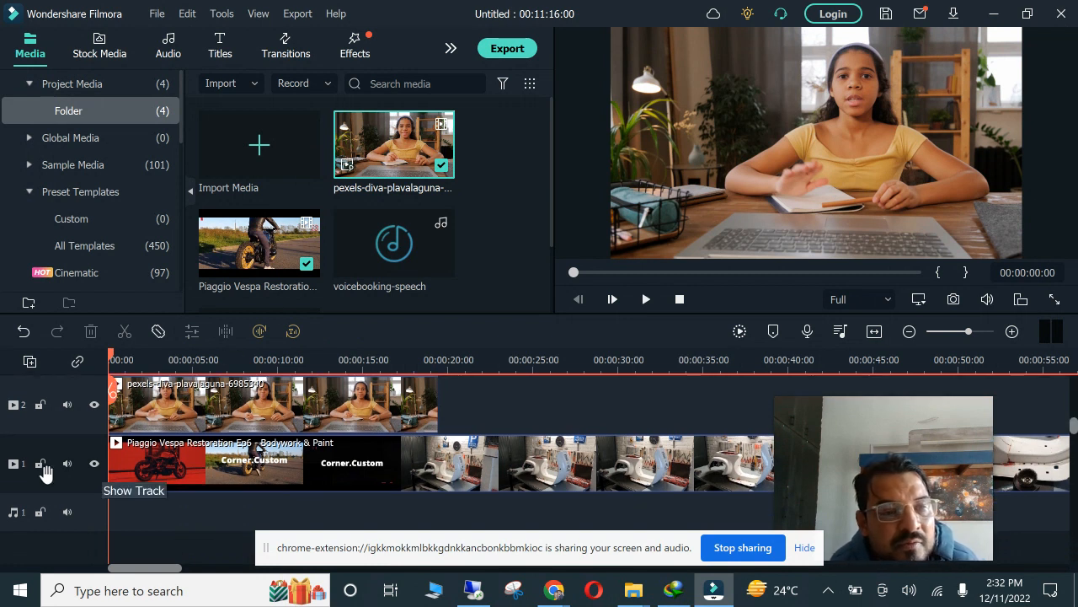
pyautogui.click(29, 367)
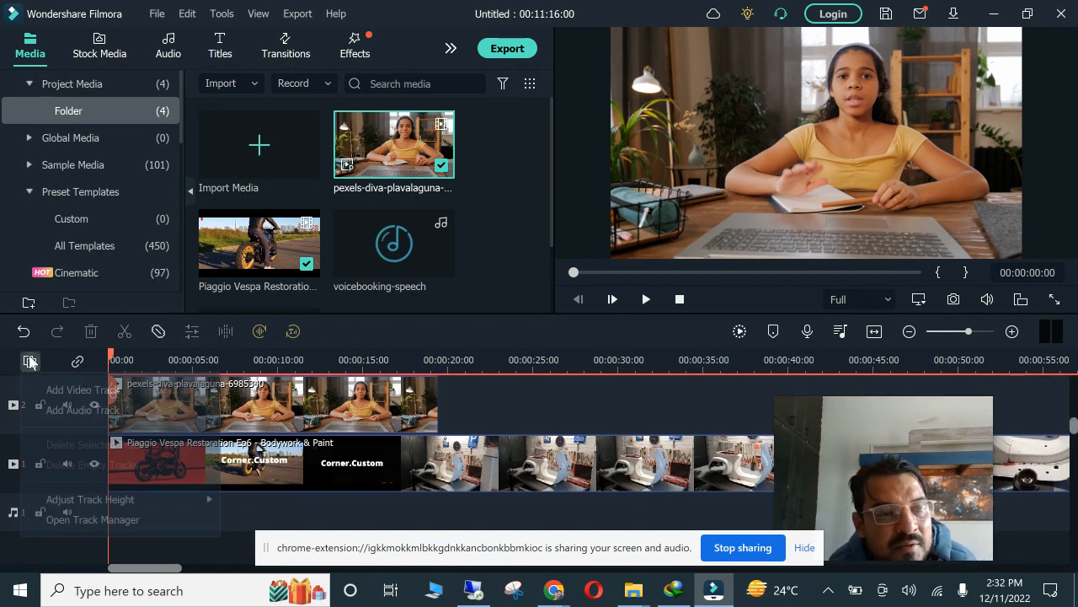
pyautogui.click(457, 268)
pyautogui.doubleClick(395, 280)
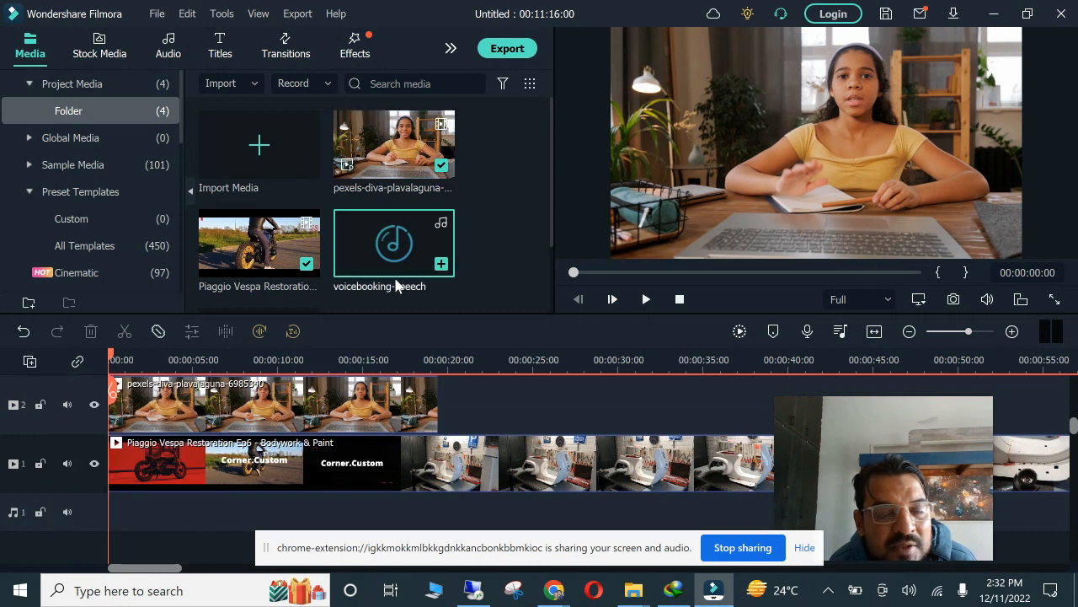
pyautogui.scroll(-2, 395, 279)
pyautogui.moveTo(393, 156); pyautogui.dragTo(110, 518)
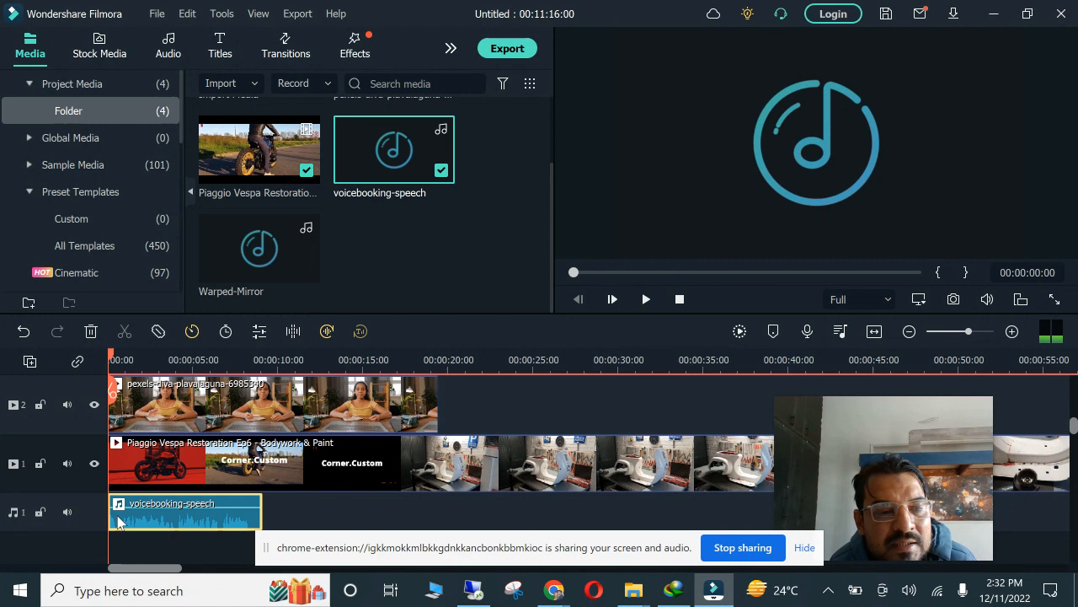
# Add a second audio track and place the Warped-Mirror music at its start, below the voicebooking-speech audio.
pyautogui.click(29, 361)
pyautogui.click(58, 413)
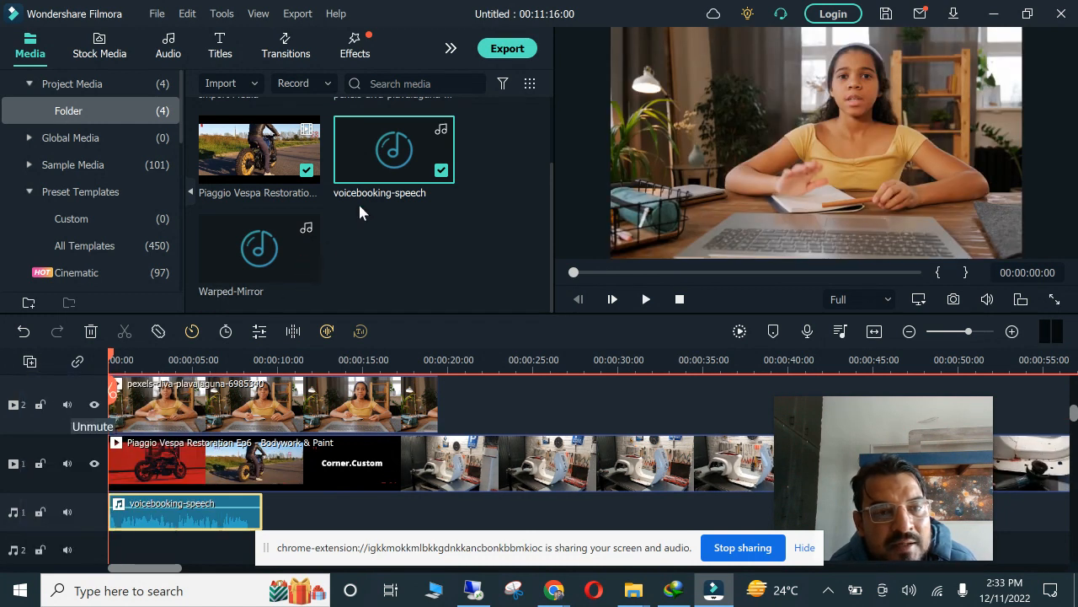
pyautogui.moveTo(278, 235); pyautogui.dragTo(113, 540)
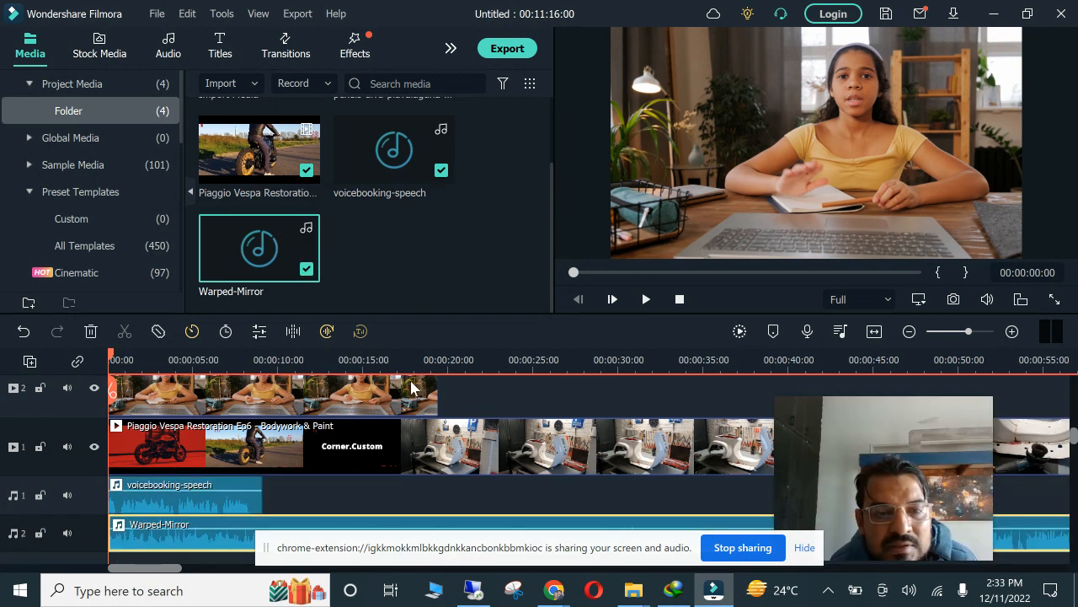
# Shrink the presenter clip to about a quarter of the frame width and place it over the Vespa footage's upper-left corner.
pyautogui.click(874, 99)
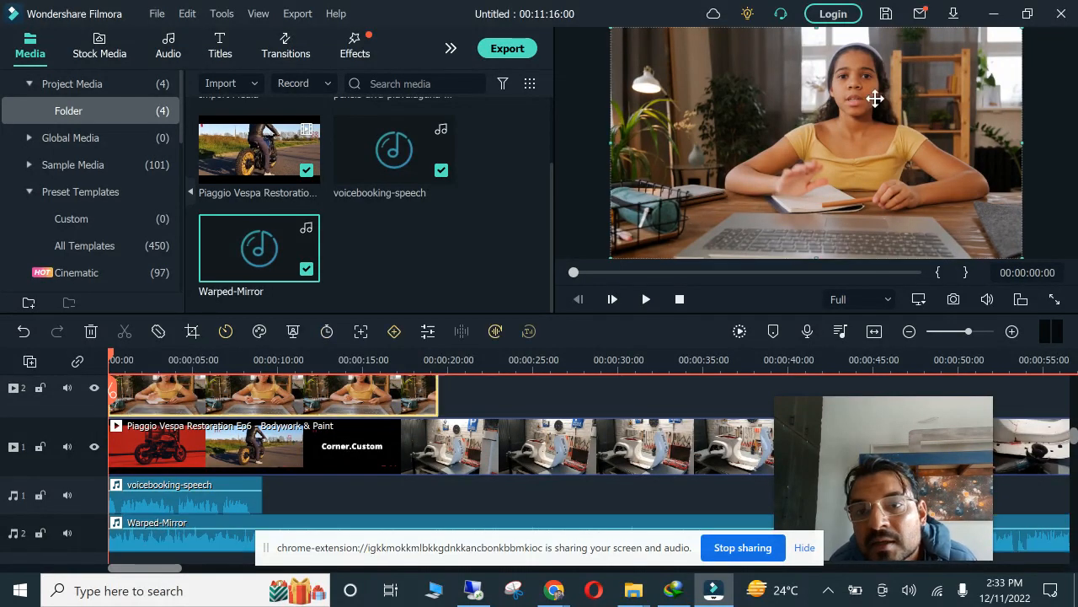
pyautogui.moveTo(1003, 38); pyautogui.dragTo(693, 98)
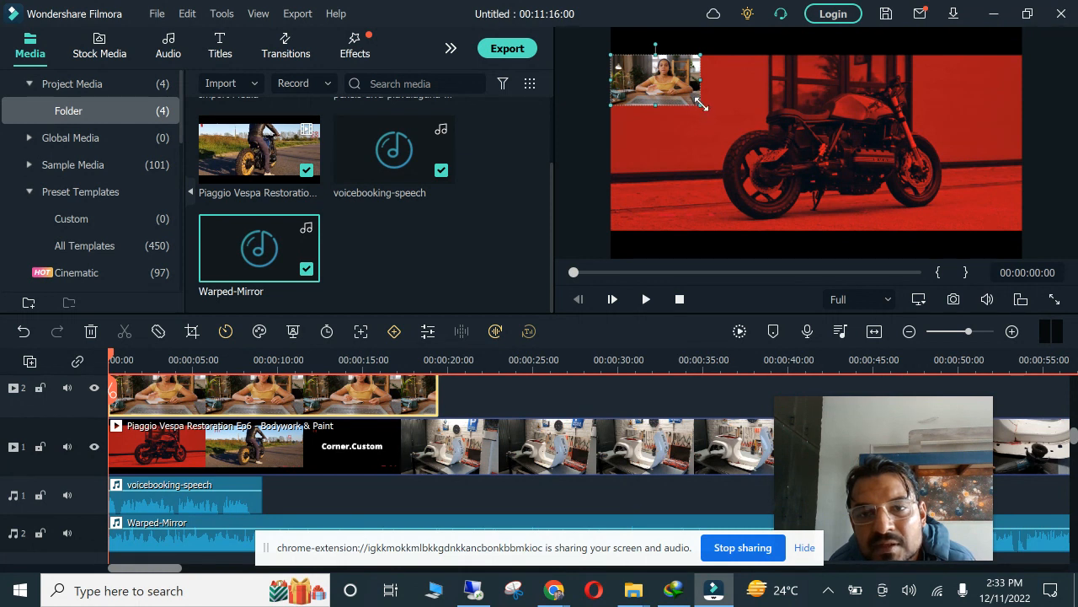
pyautogui.moveTo(702, 106); pyautogui.dragTo(716, 114)
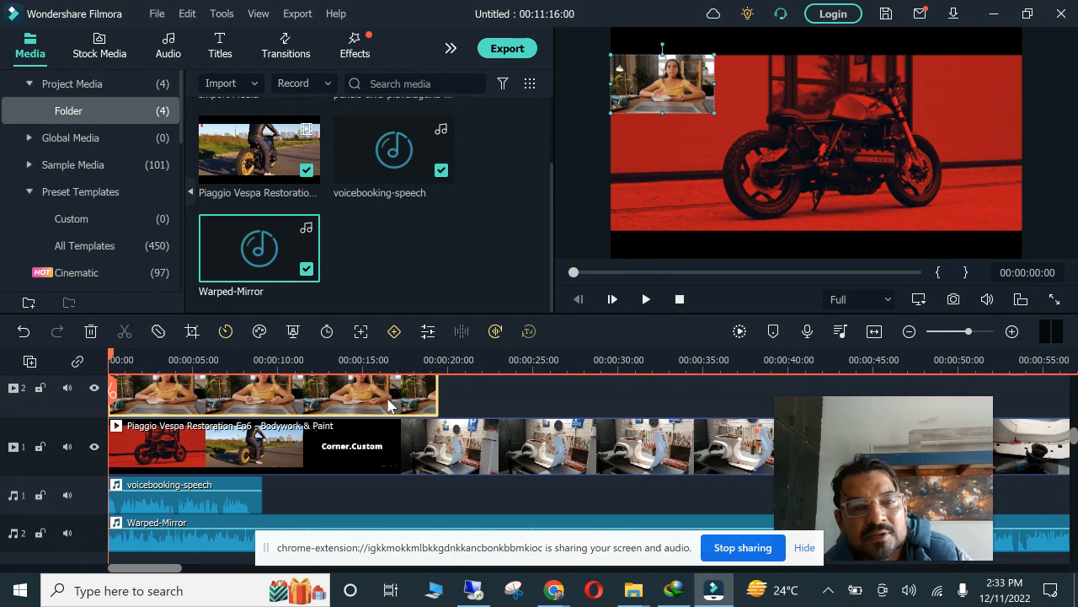
# Duplicate the presenter clip on video track 2 so two copies run back to back from the timeline's start.
pyautogui.hotkey('ctrl', 'v')
pyautogui.hotkey('ctrl', 'z')
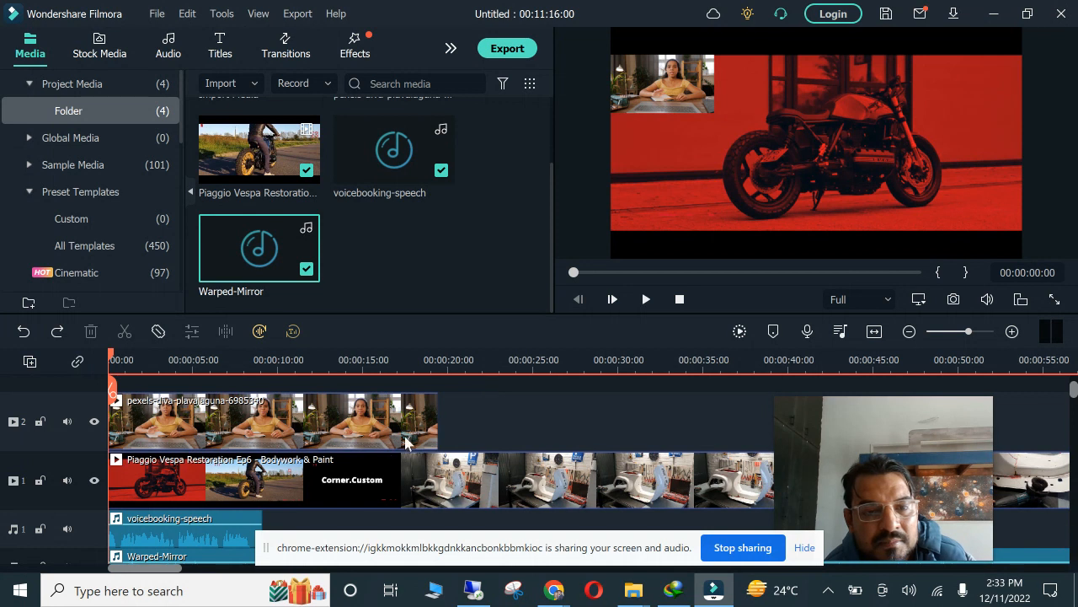
pyautogui.rightClick(304, 432)
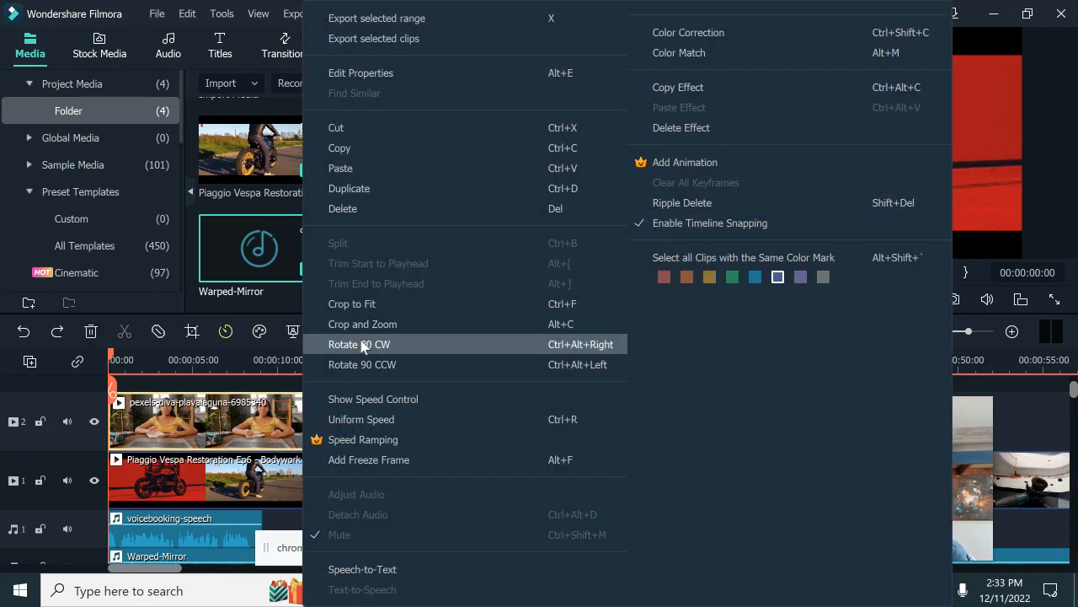
pyautogui.click(364, 189)
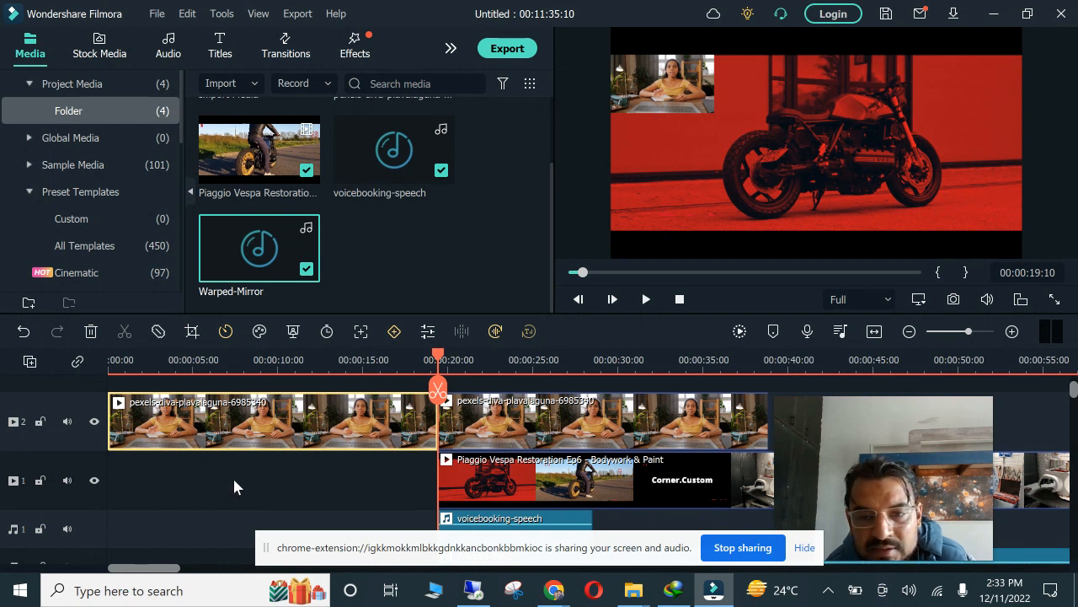
pyautogui.hotkey('ctrl', 'z')
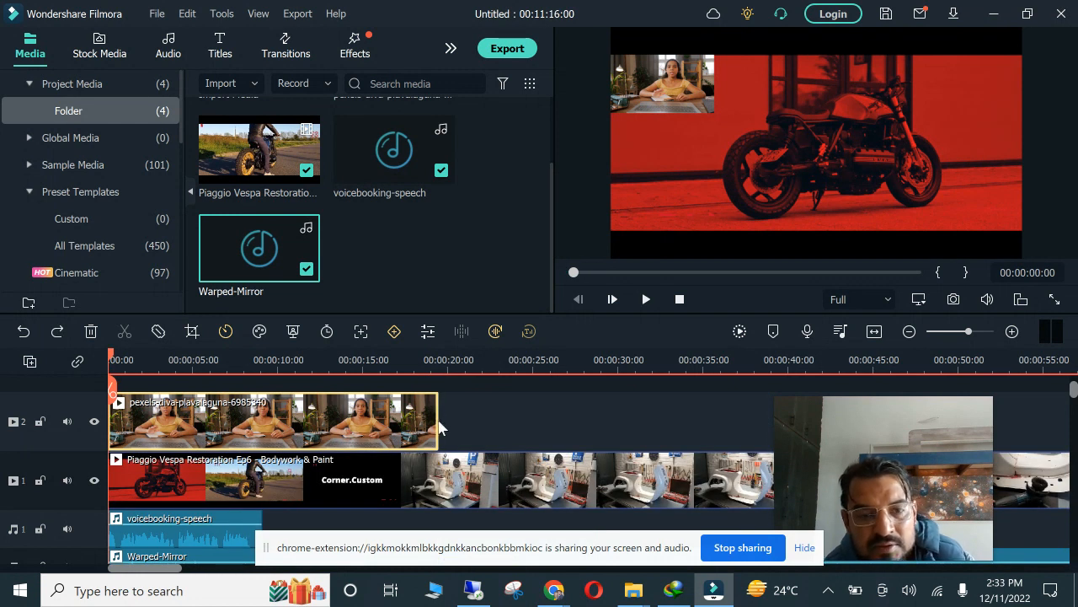
pyautogui.click(491, 421)
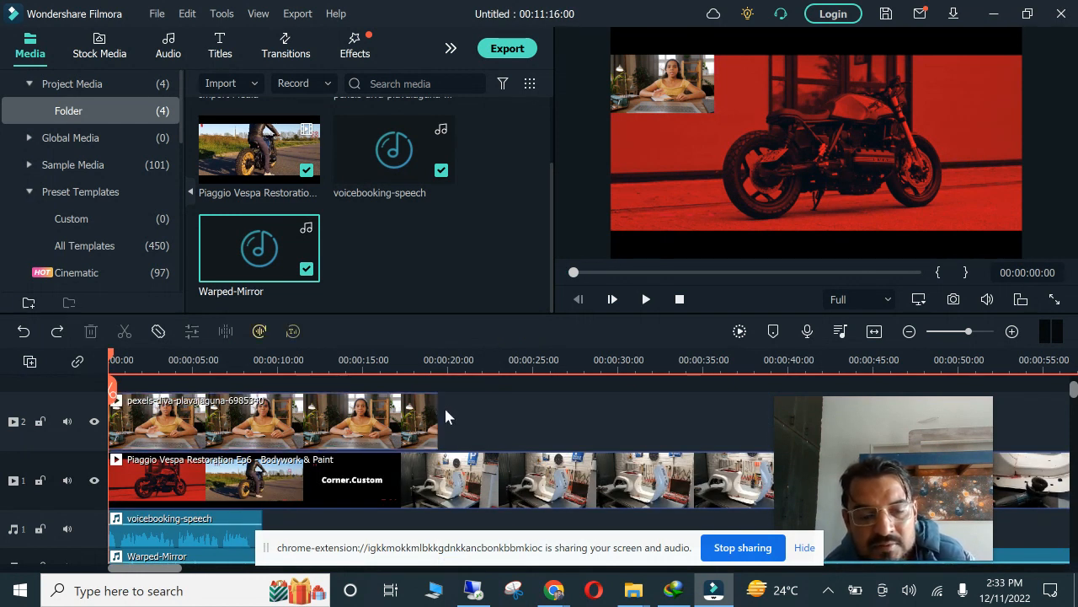
pyautogui.hotkey('ctrl', 'y')
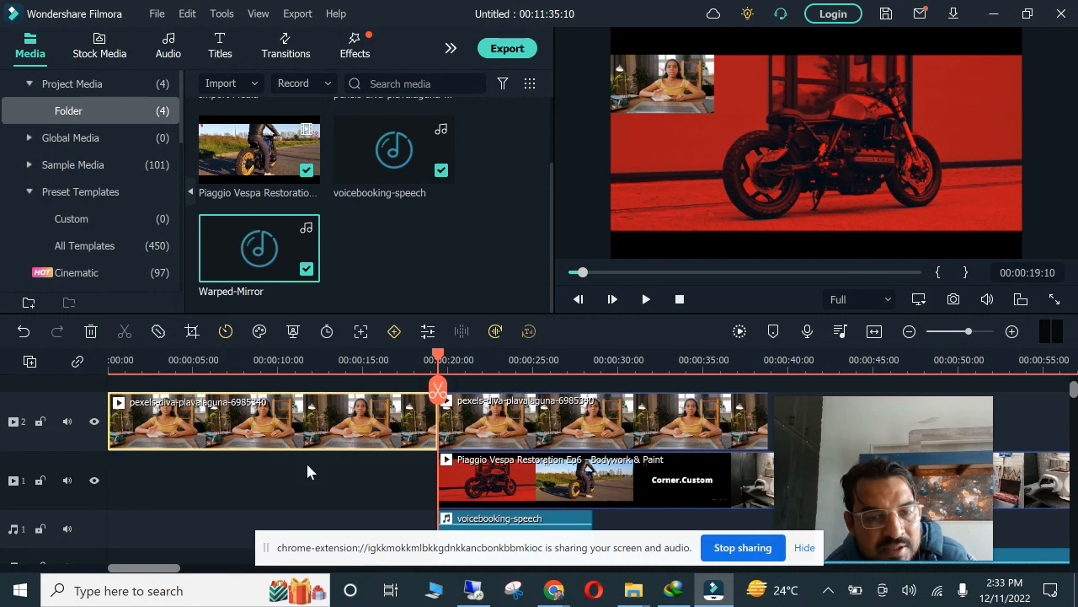
# Delete the empty gaps at the start of video track 1, audio track 1 and audio track 2.
pyautogui.click(151, 479)
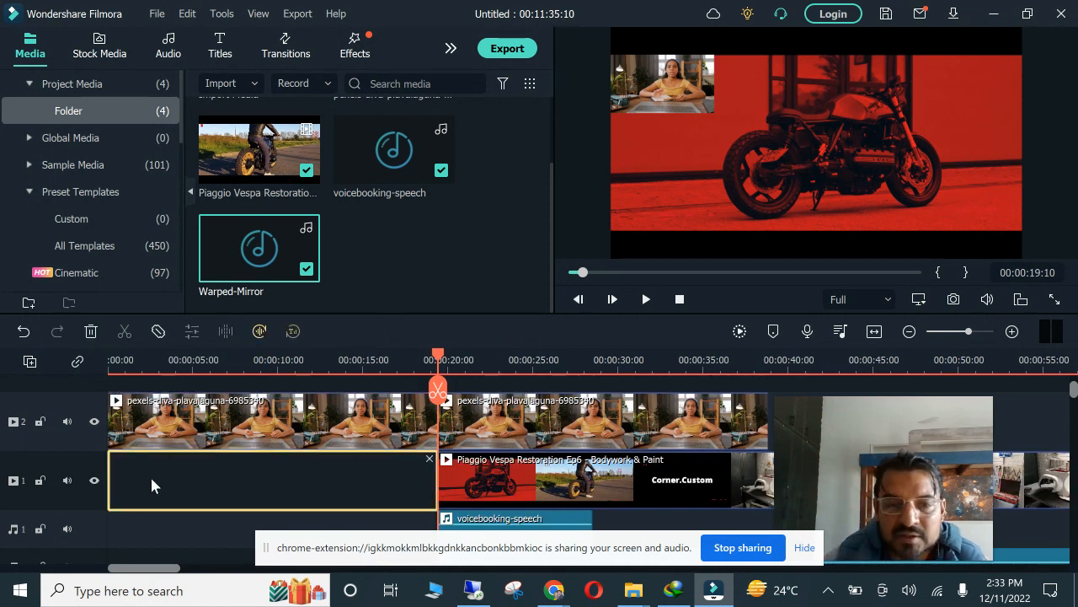
pyautogui.press('Delete')
pyautogui.click(136, 511)
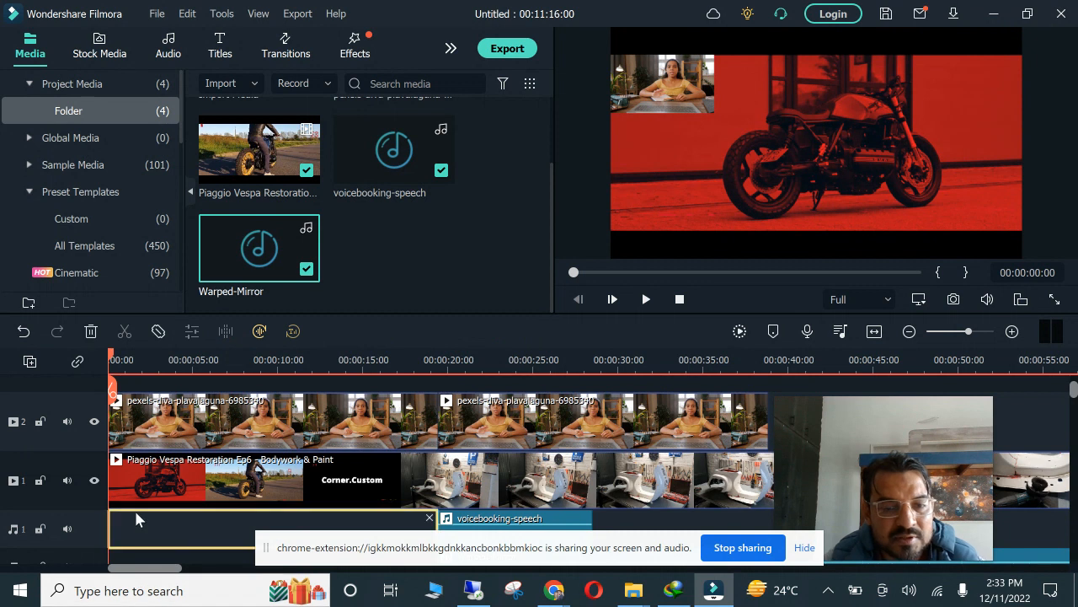
pyautogui.press('Delete')
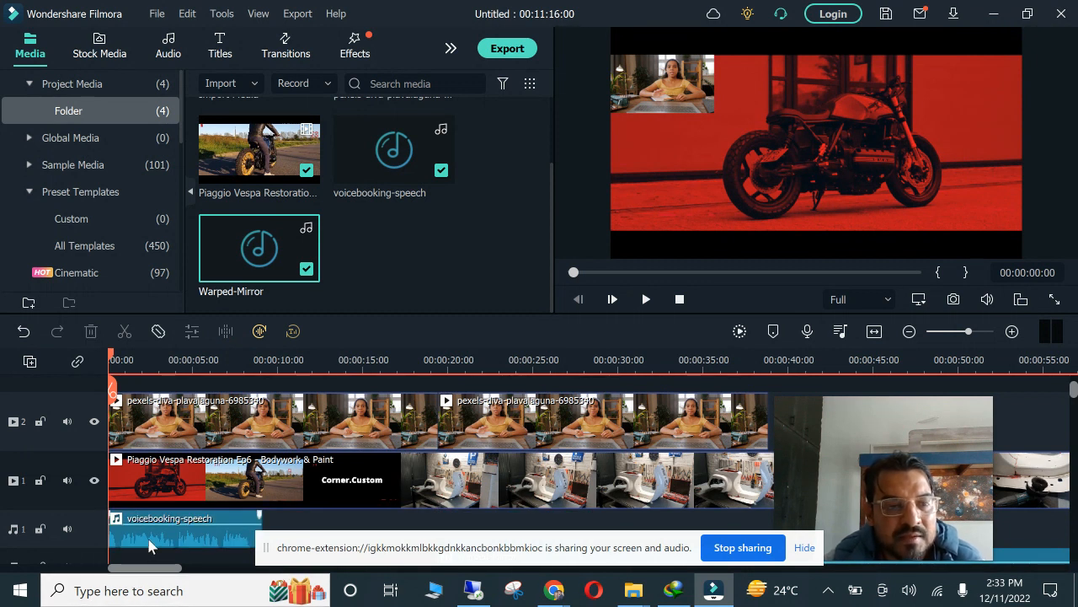
pyautogui.scroll(-2, 149, 546)
pyautogui.click(141, 492)
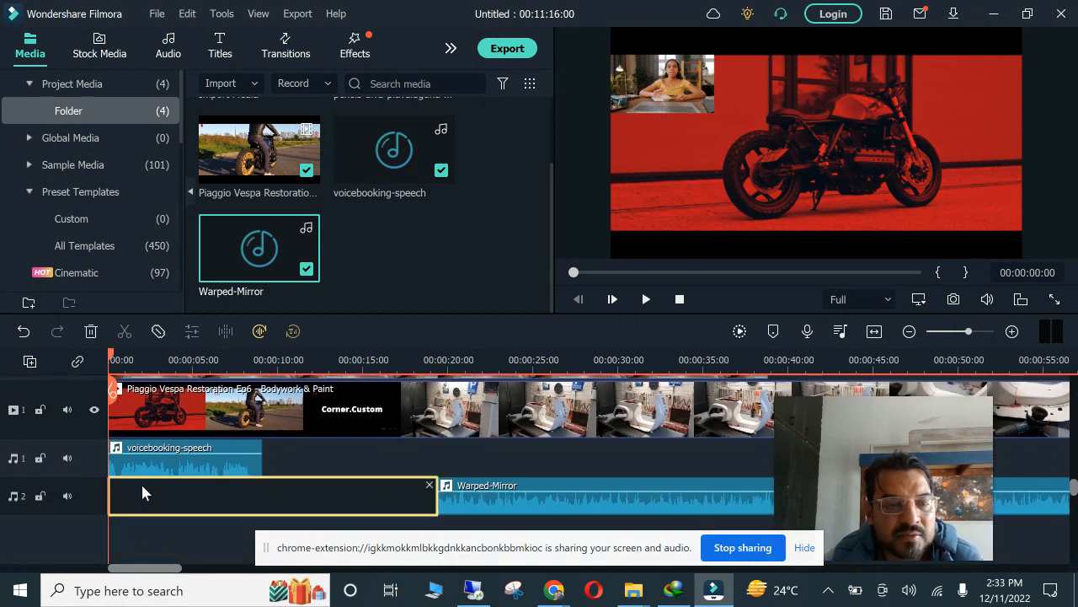
pyautogui.press('Delete')
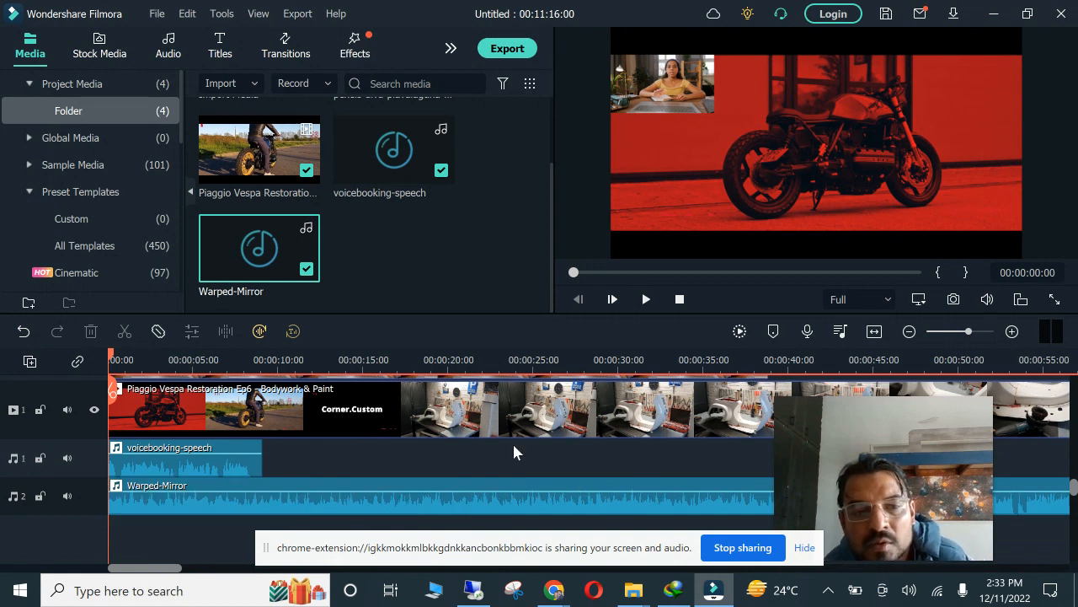
pyautogui.scroll(2, 512, 442)
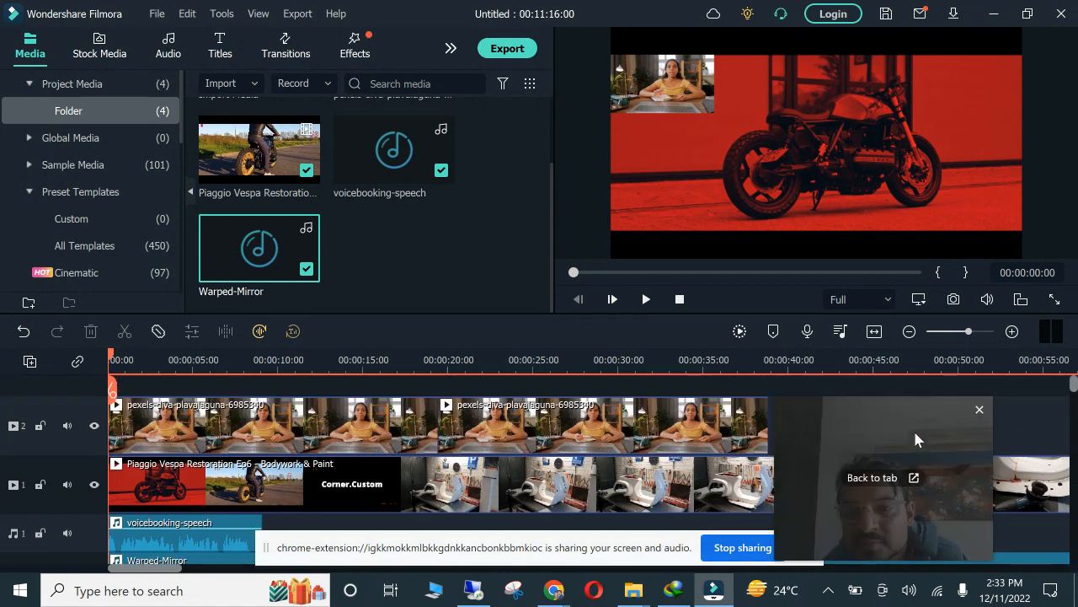
# Speed up the Piaggio Vespa Restoration clip on video track 1 with the Fast 2x preset.
pyautogui.moveTo(916, 436); pyautogui.dragTo(1006, 414)
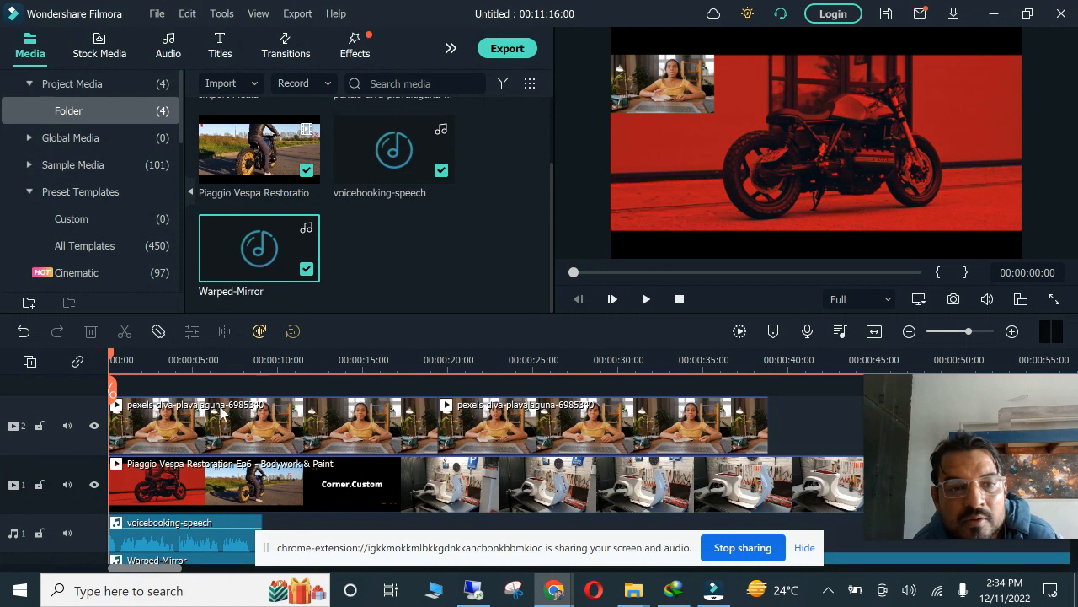
pyautogui.click(578, 488)
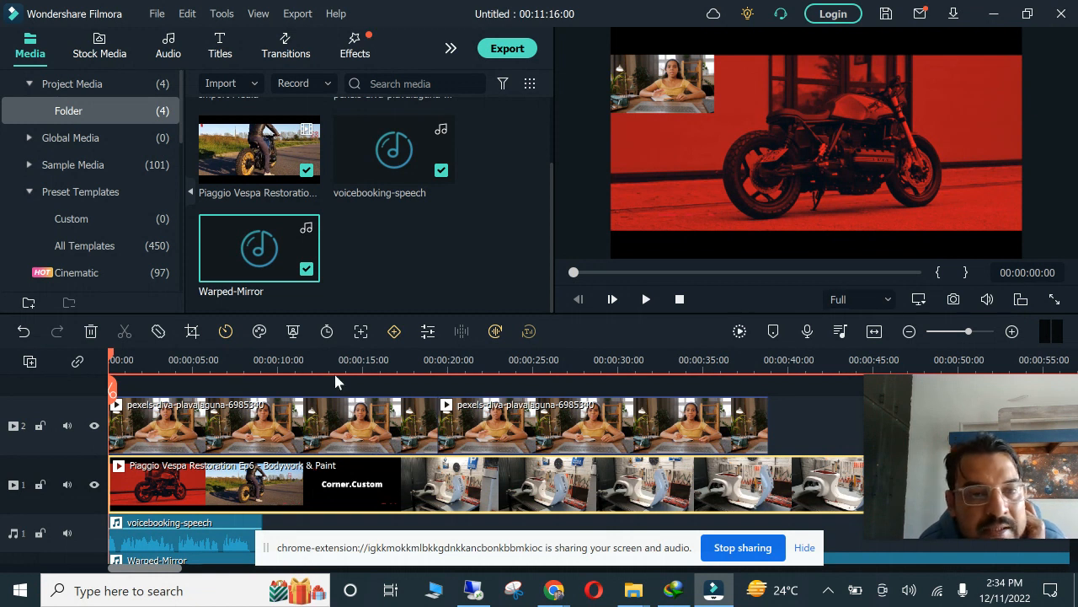
pyautogui.click(225, 331)
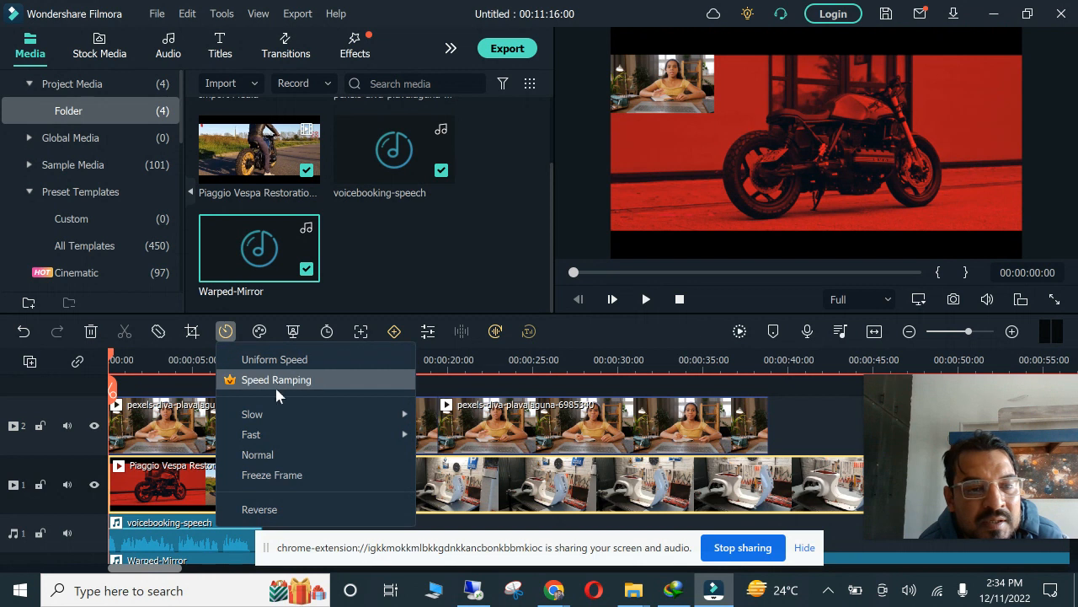
pyautogui.moveTo(265, 435)
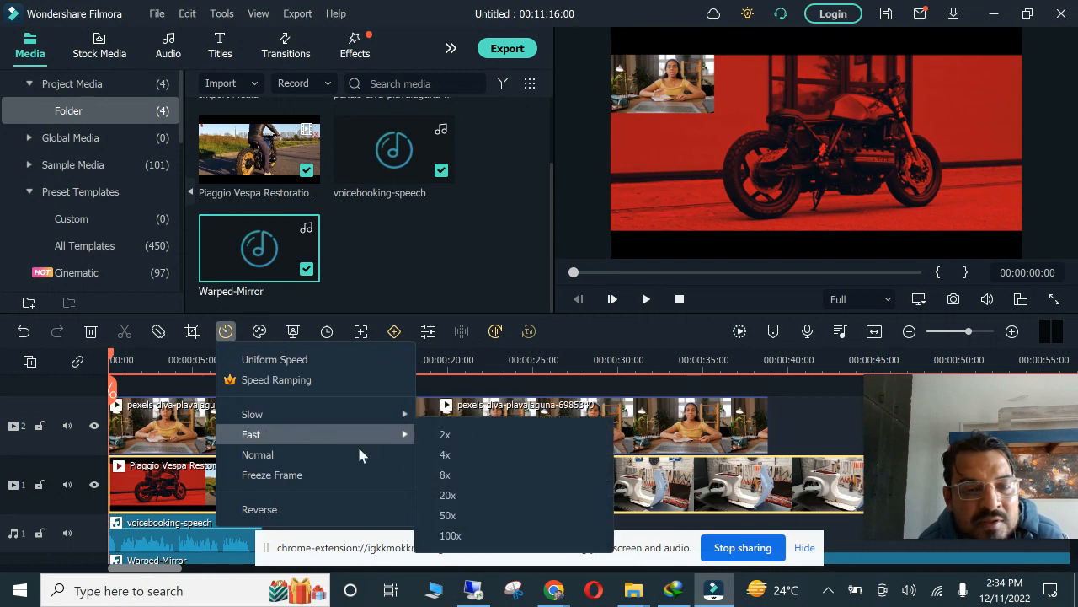
pyautogui.click(445, 434)
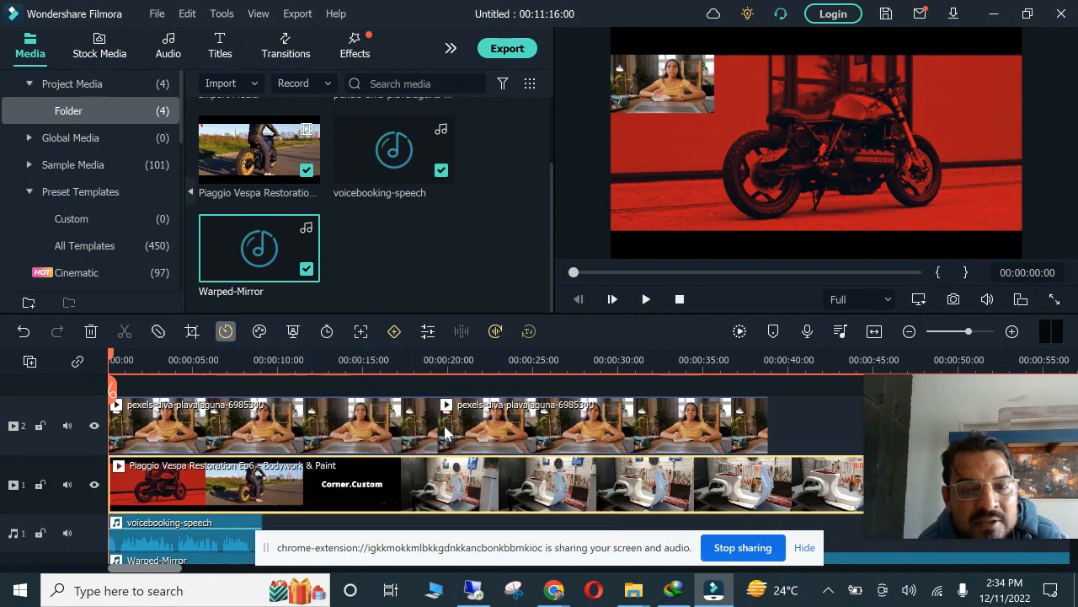
pyautogui.click(193, 441)
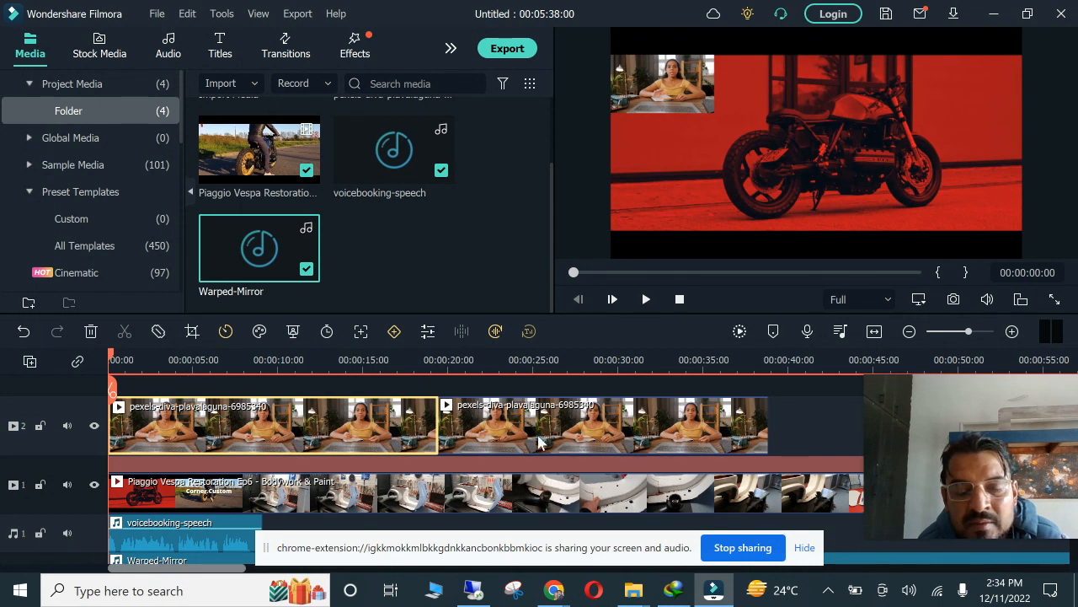
pyautogui.click(834, 434)
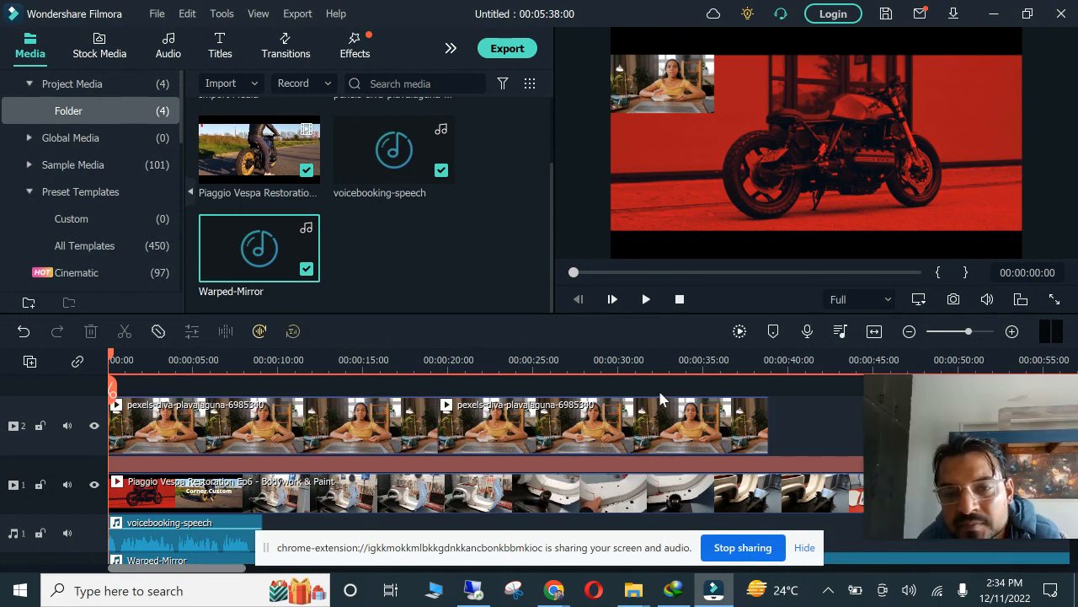
pyautogui.click(653, 434)
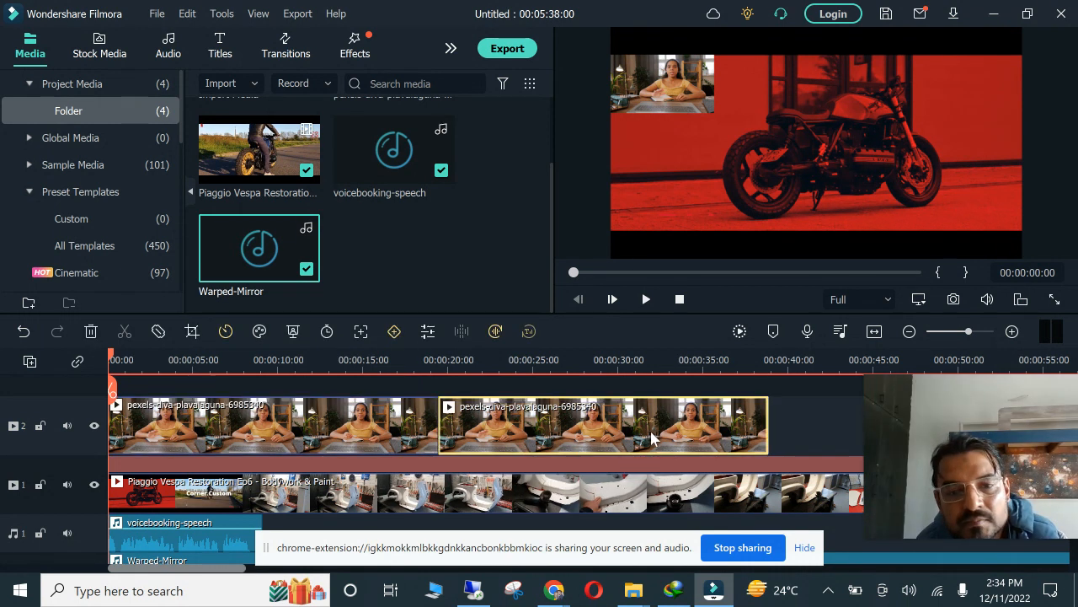
pyautogui.click(761, 185)
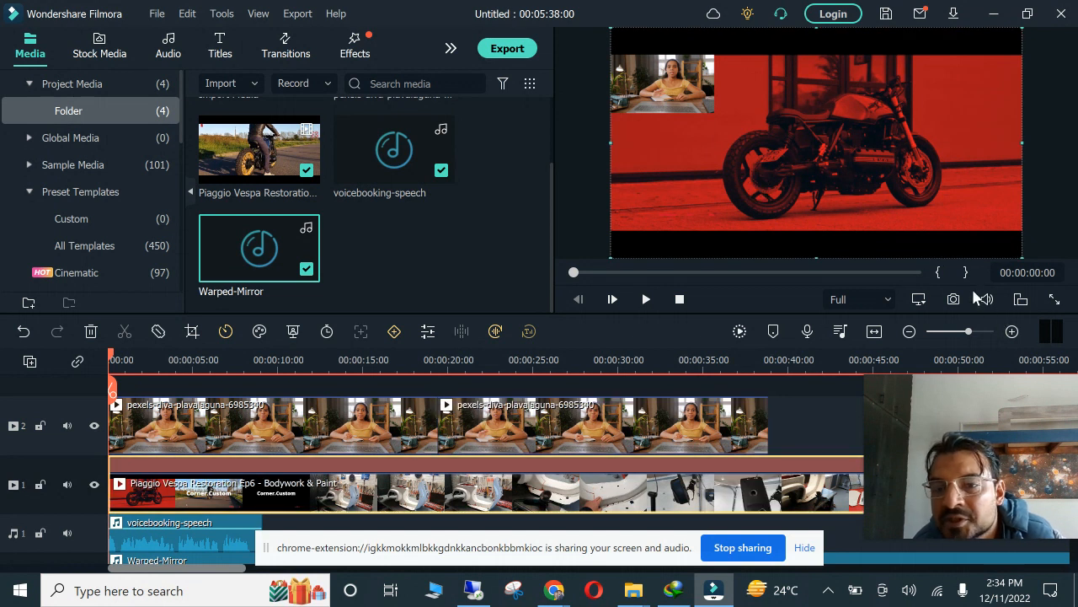
# Change the project aspect ratio to 1:1 (Instagram) with a resolution of 1080 x 1080 at 25 fps.
pyautogui.click(885, 297)
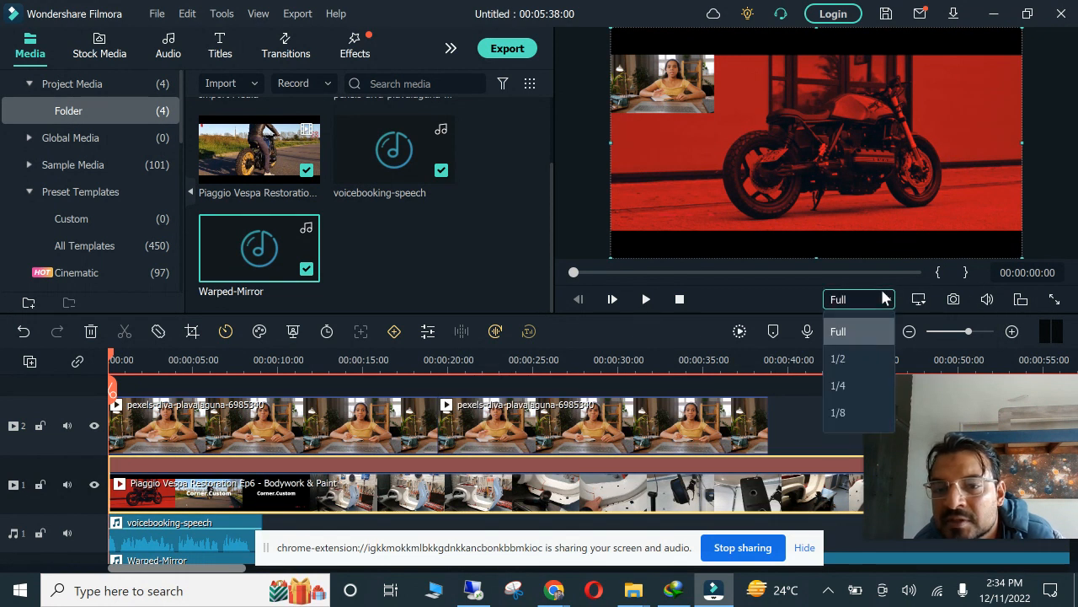
pyautogui.click(920, 300)
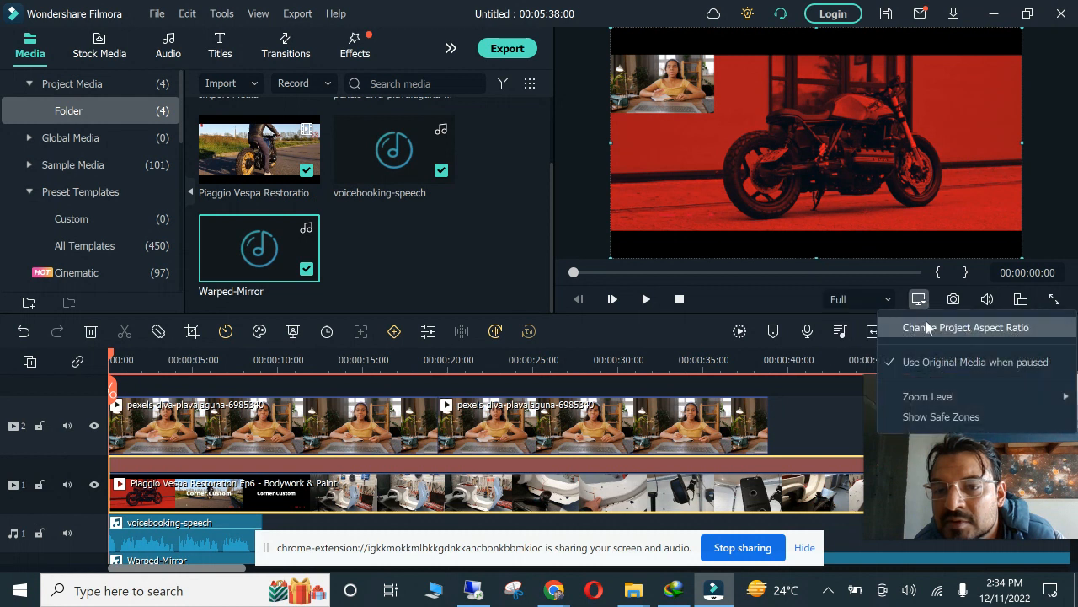
pyautogui.click(944, 327)
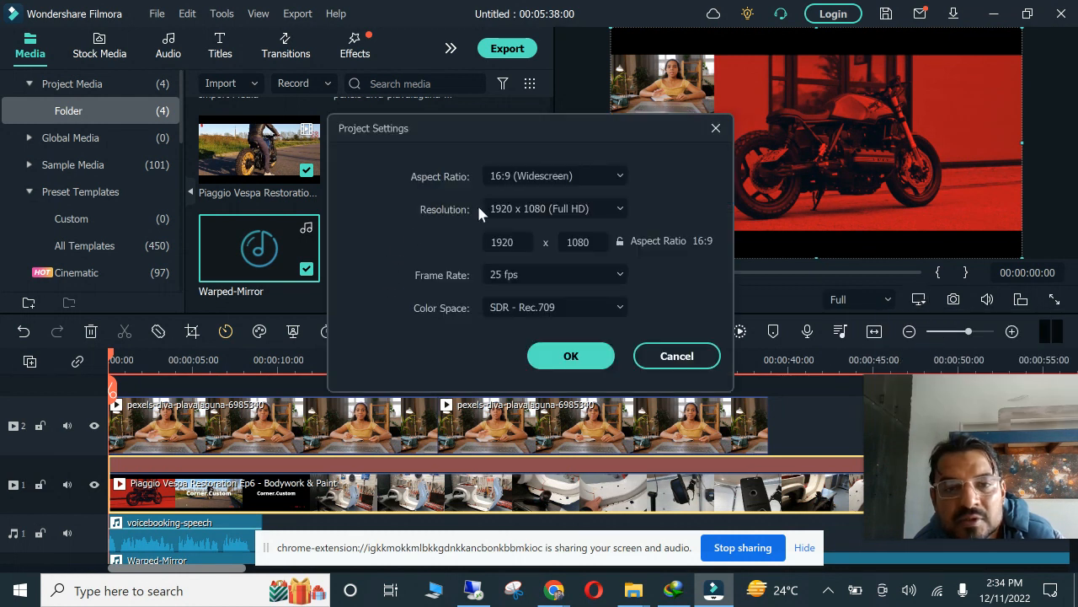
pyautogui.click(556, 177)
pyautogui.click(521, 234)
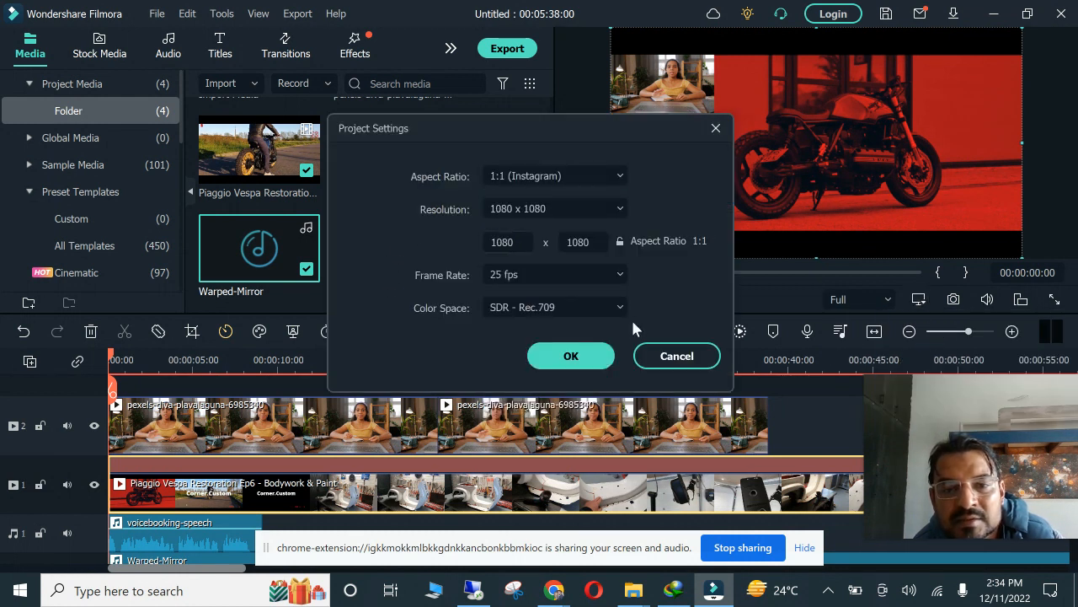
pyautogui.click(571, 356)
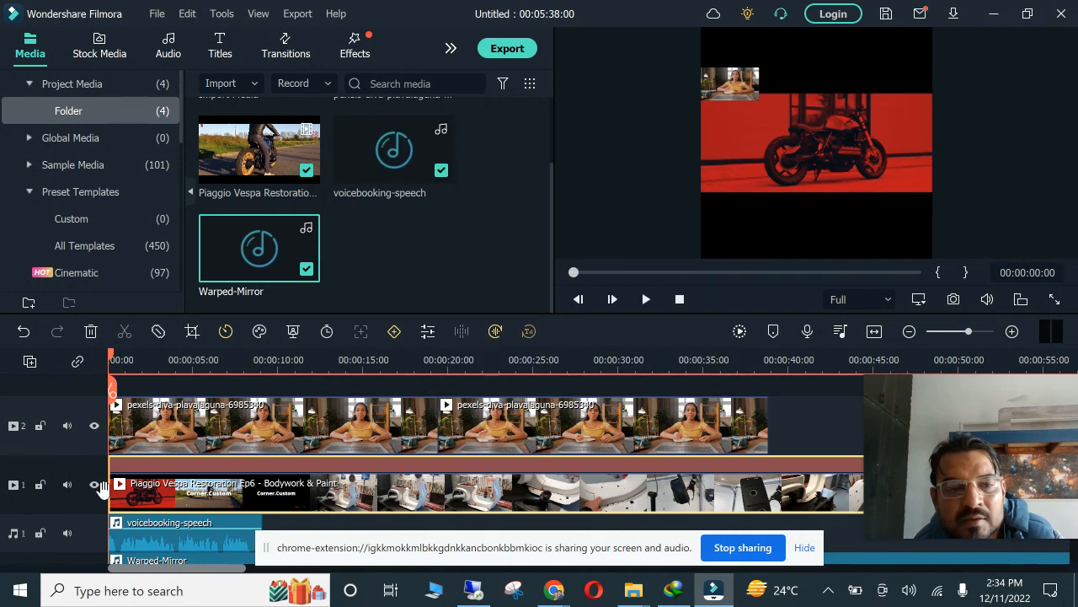
# Check the presenter overlay on the Vespa footage up to 00:00:36:09, and return the playhead to the timeline's start.
pyautogui.moveTo(110, 356); pyautogui.dragTo(727, 420)
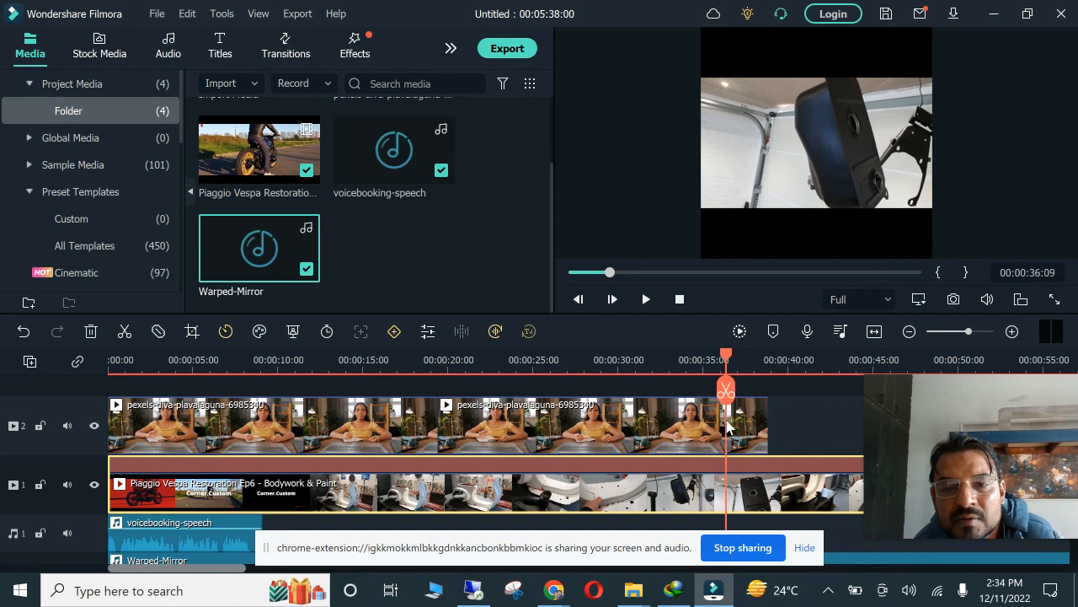
pyautogui.click(730, 427)
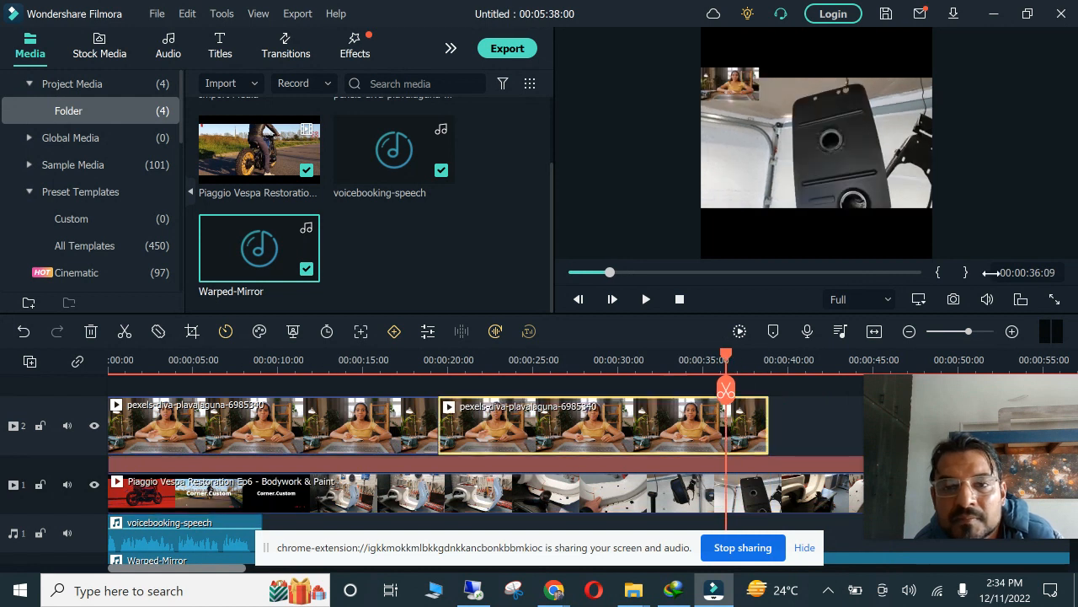
pyautogui.click(740, 77)
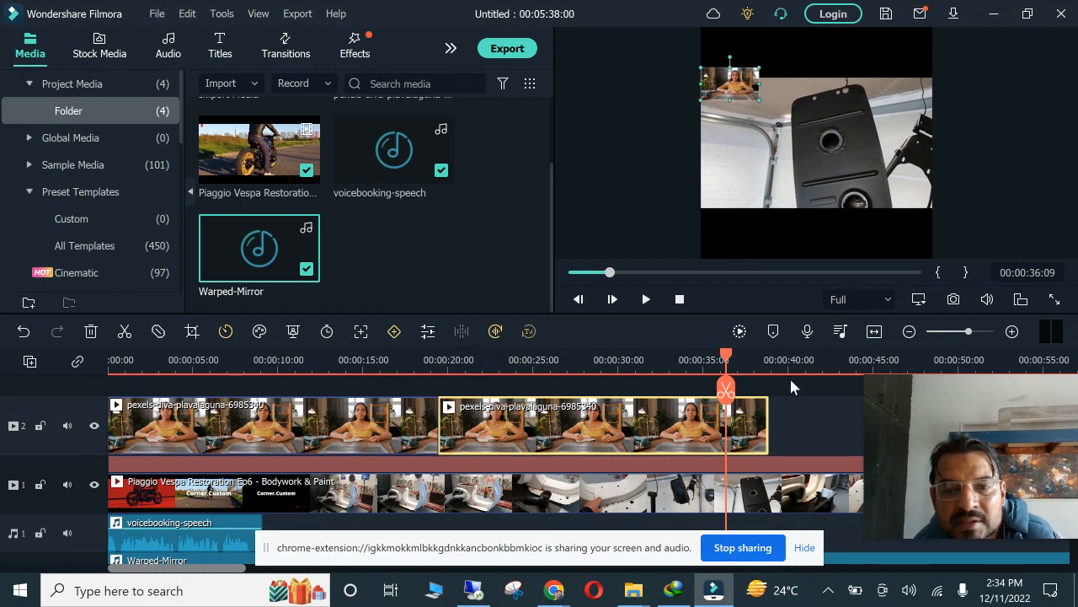
pyautogui.moveTo(726, 357); pyautogui.dragTo(34, 385)
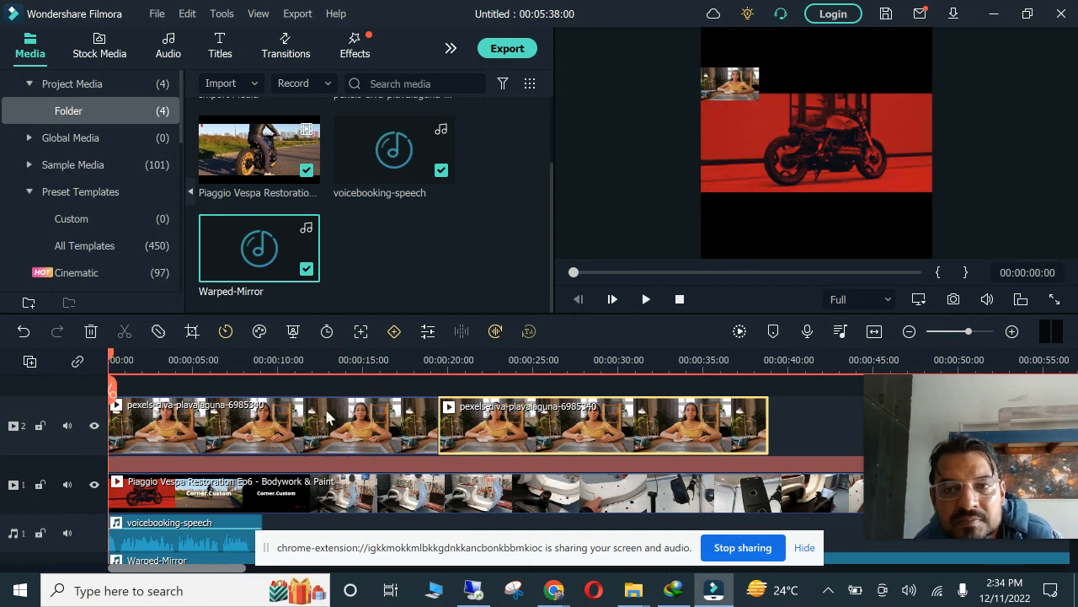
# Enlarge the first presenter overlay clip on video track 2 to a little over a third of the frame's width.
pyautogui.click(750, 88)
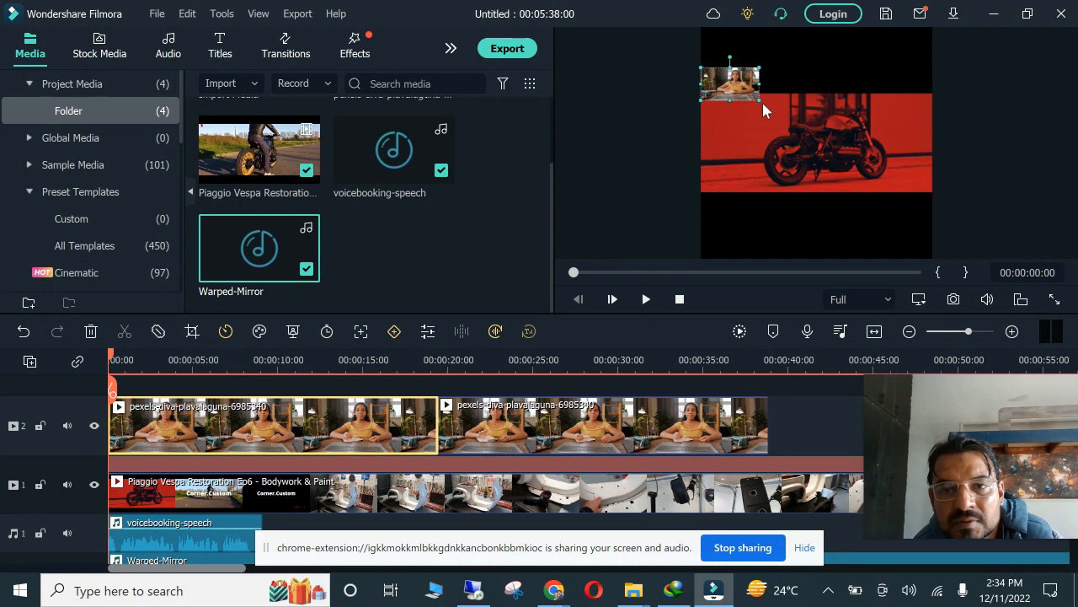
pyautogui.moveTo(759, 99); pyautogui.dragTo(784, 116)
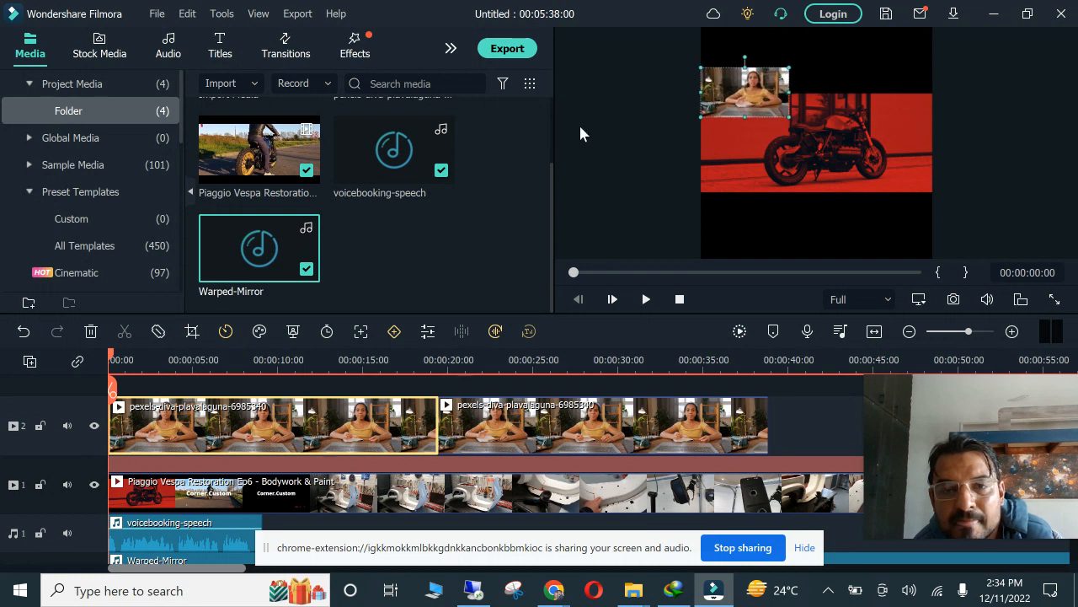
pyautogui.click(603, 154)
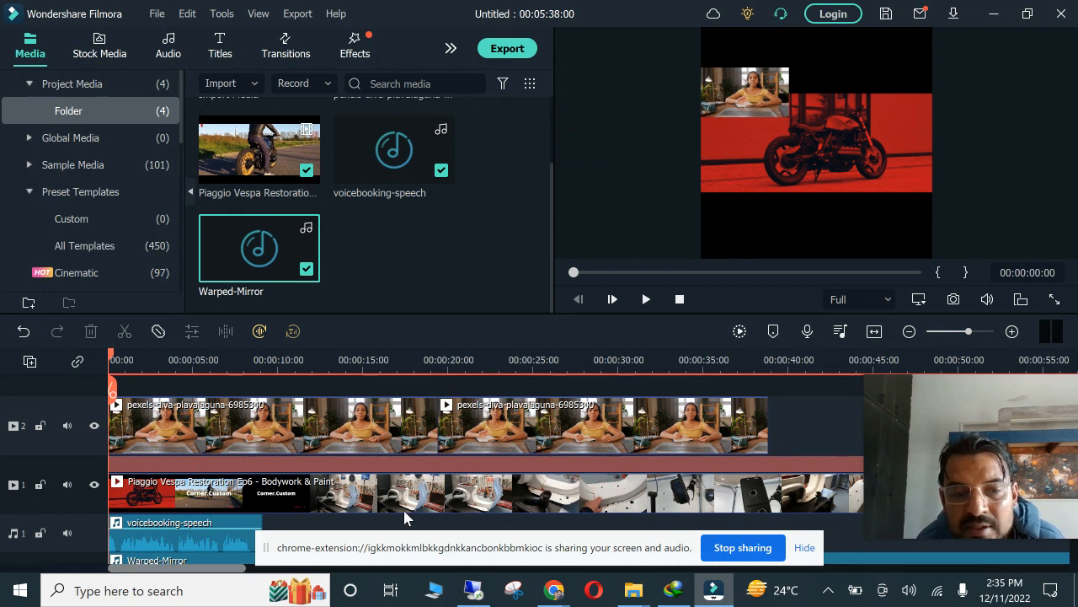
# Split the Piaggio Vespa Restoration clip on video track 1 at 00:00:02:24.
pyautogui.click(202, 504)
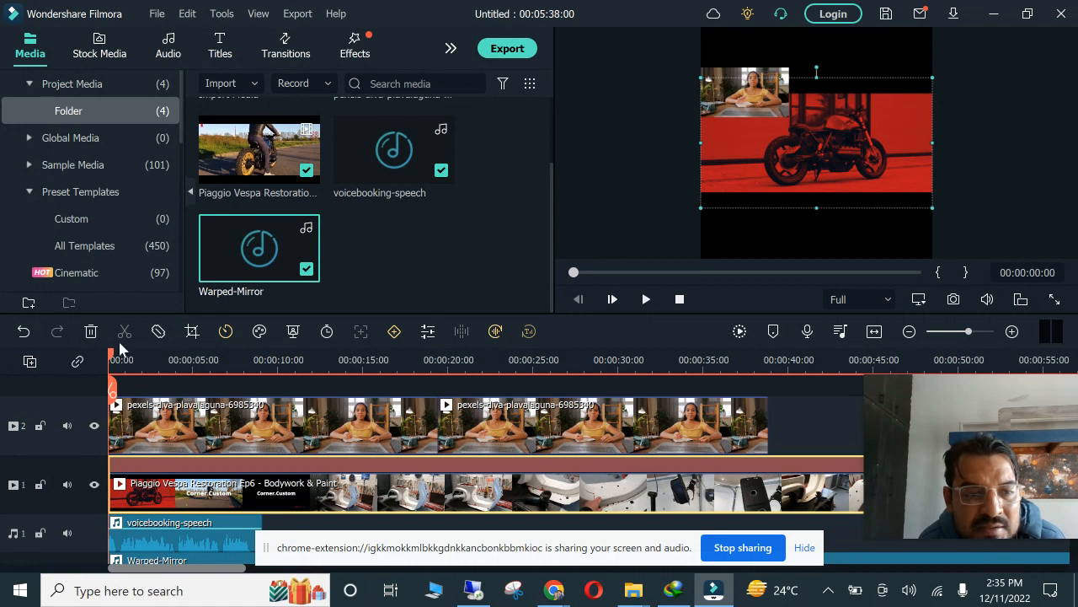
pyautogui.moveTo(110, 358); pyautogui.dragTo(168, 364)
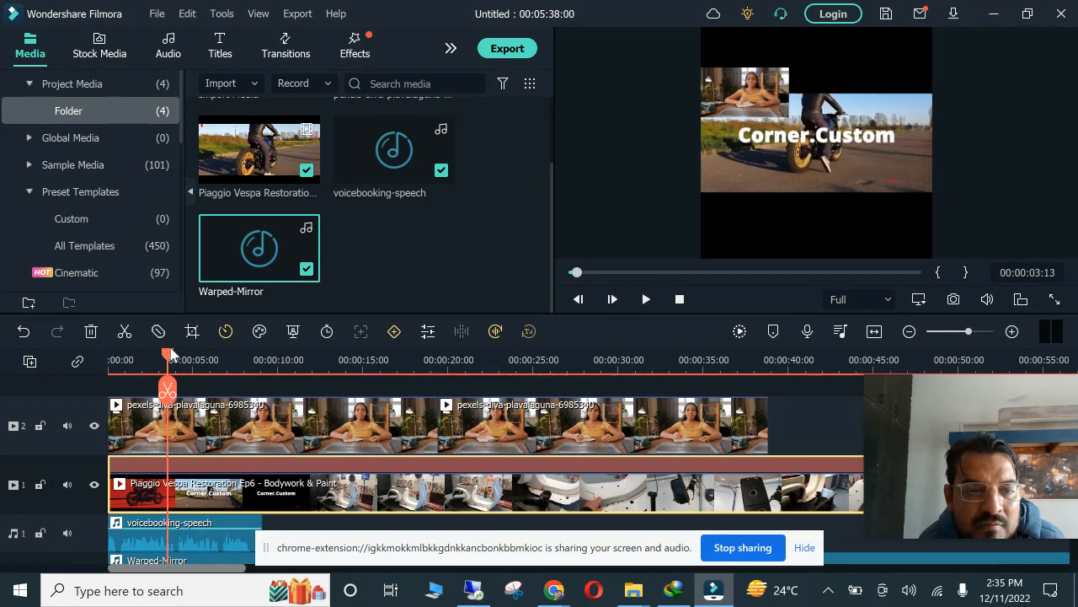
pyautogui.click(155, 355)
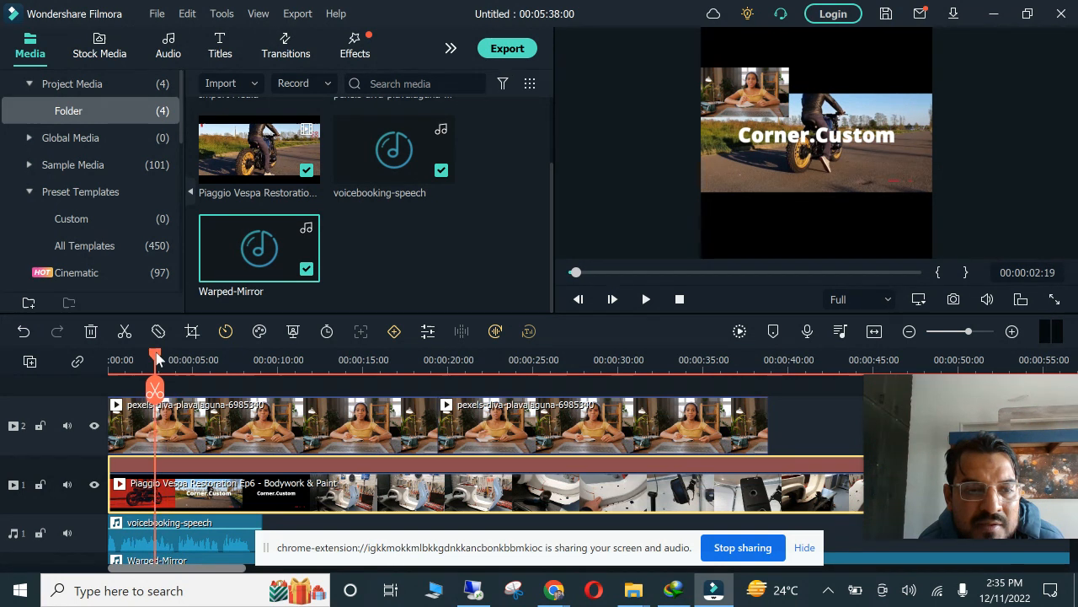
pyautogui.moveTo(155, 355); pyautogui.dragTo(159, 356)
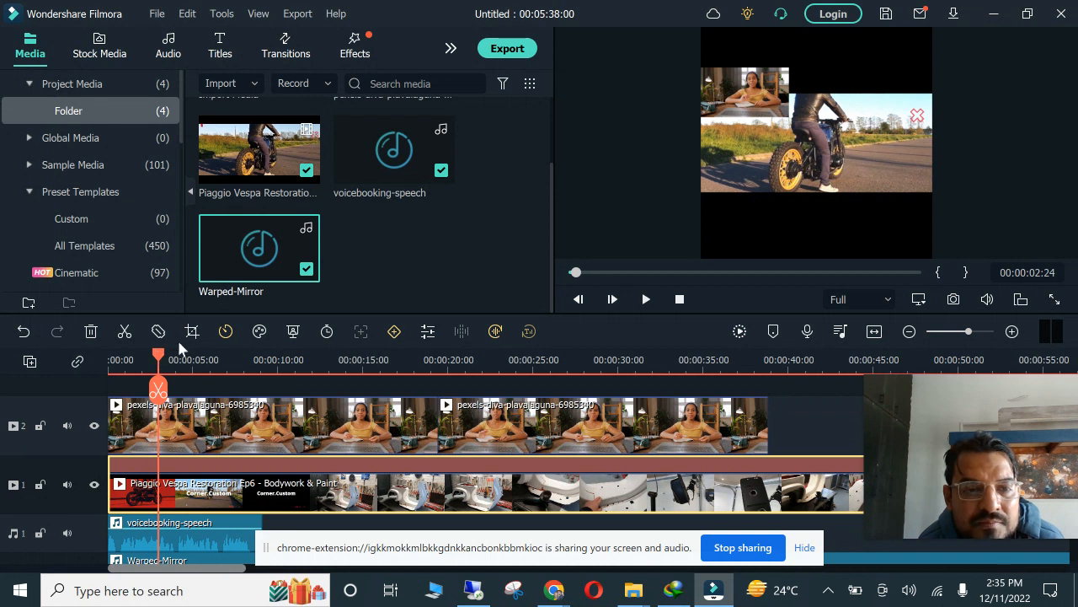
pyautogui.click(158, 389)
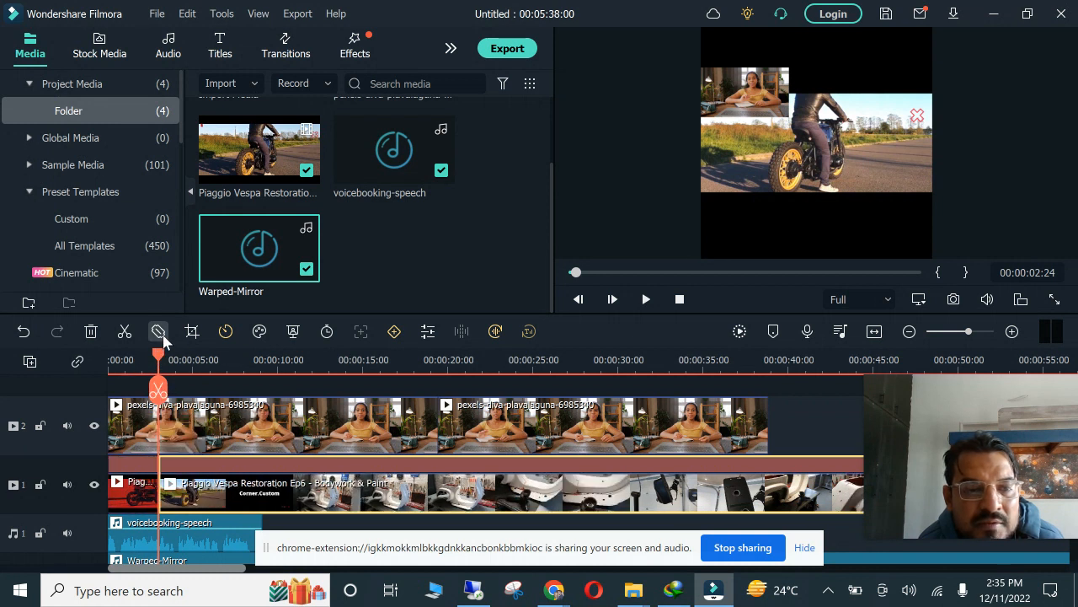
# Split the Piaggio Vespa Restoration clip again at 00:00:10:19 and delete the segment between the two cuts together with its gap.
pyautogui.moveTo(159, 357); pyautogui.dragTo(291, 355)
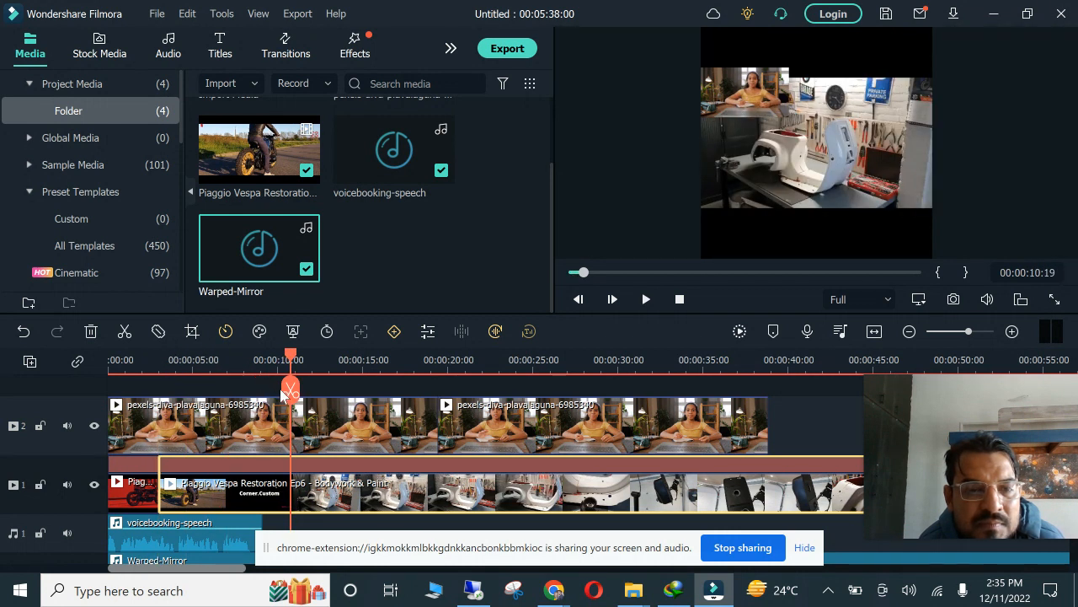
pyautogui.click(289, 389)
pyautogui.click(219, 487)
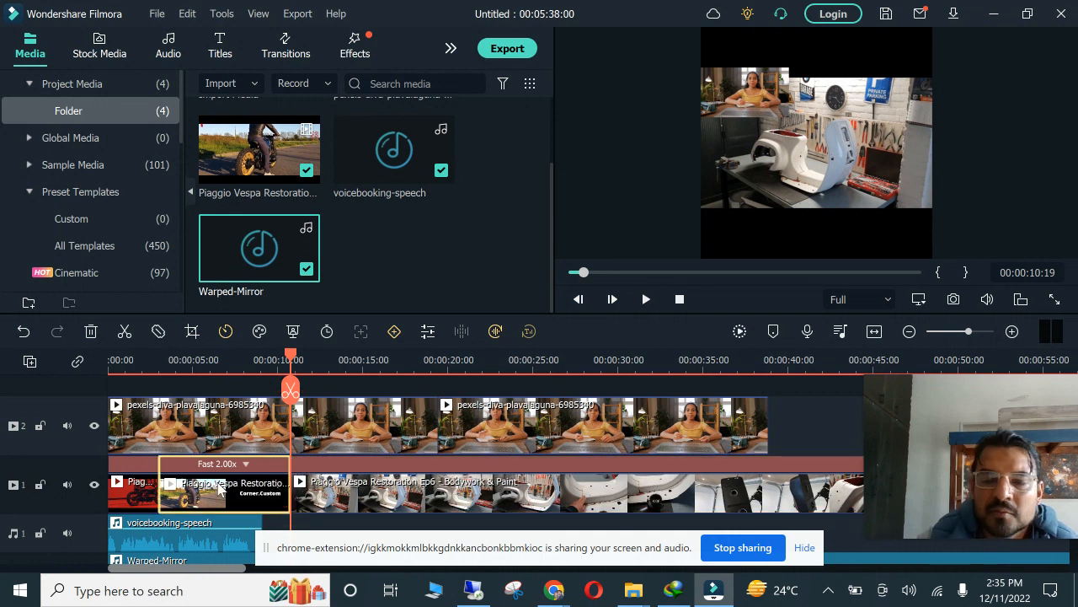
pyautogui.press('Delete')
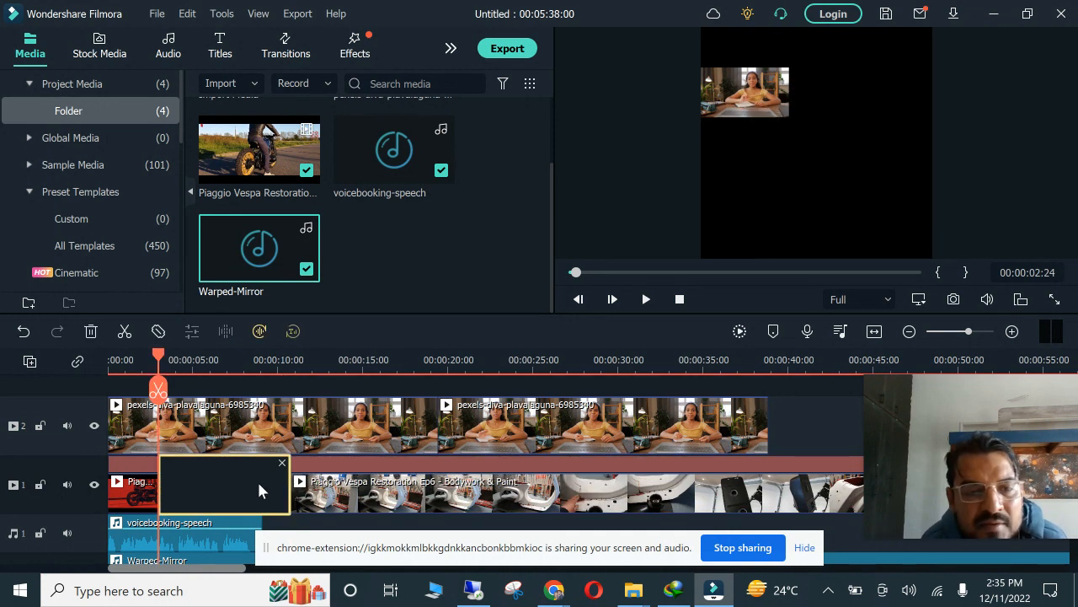
pyautogui.press('Delete')
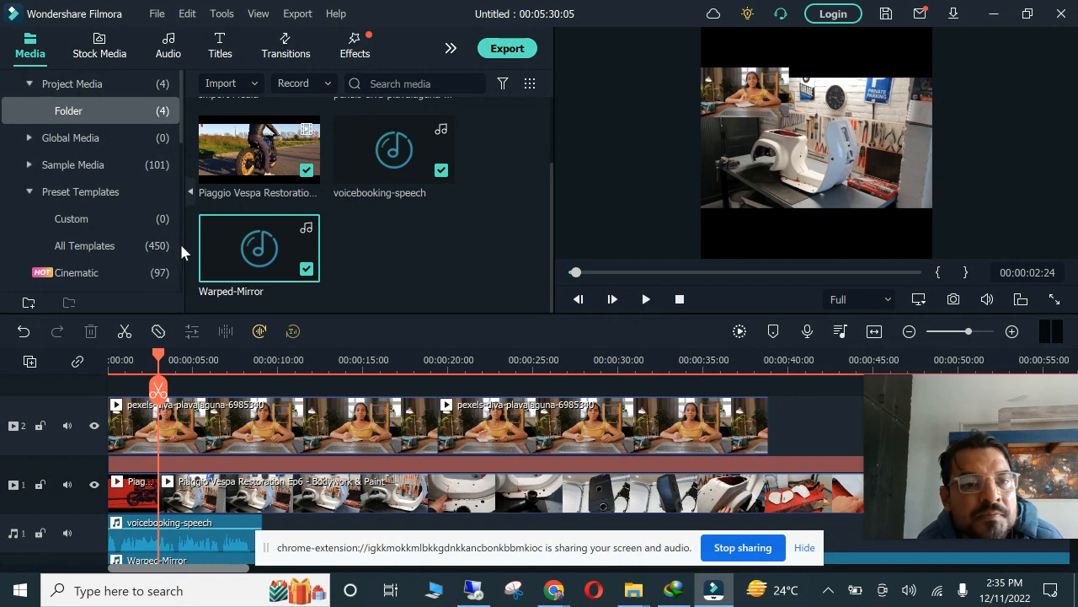
pyautogui.moveTo(922, 509)
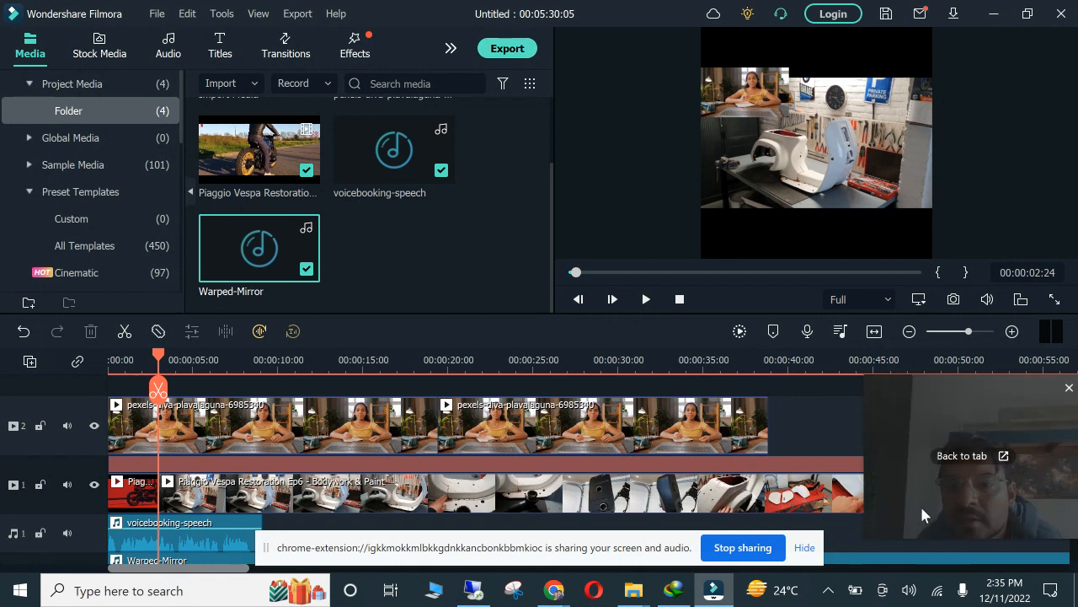